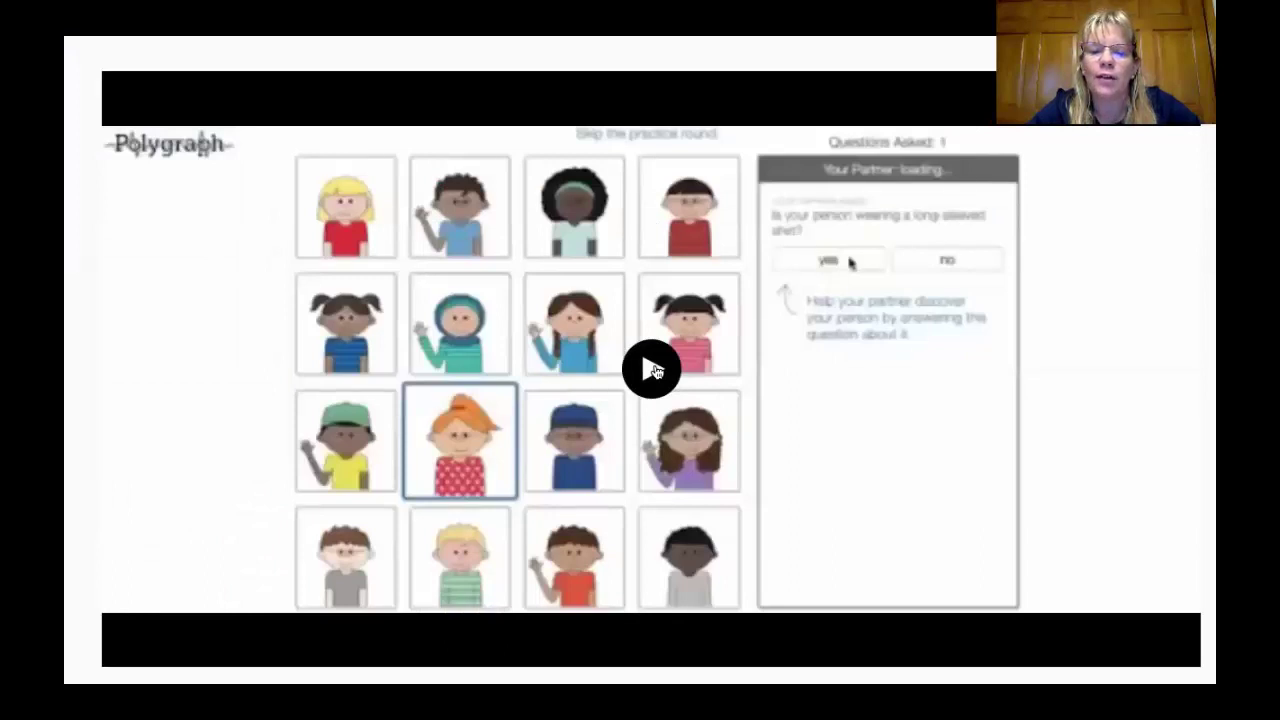
Play the embedded Polygraph demo video, then exit the slideshow to the Unit 1 collection.
click(655, 370)
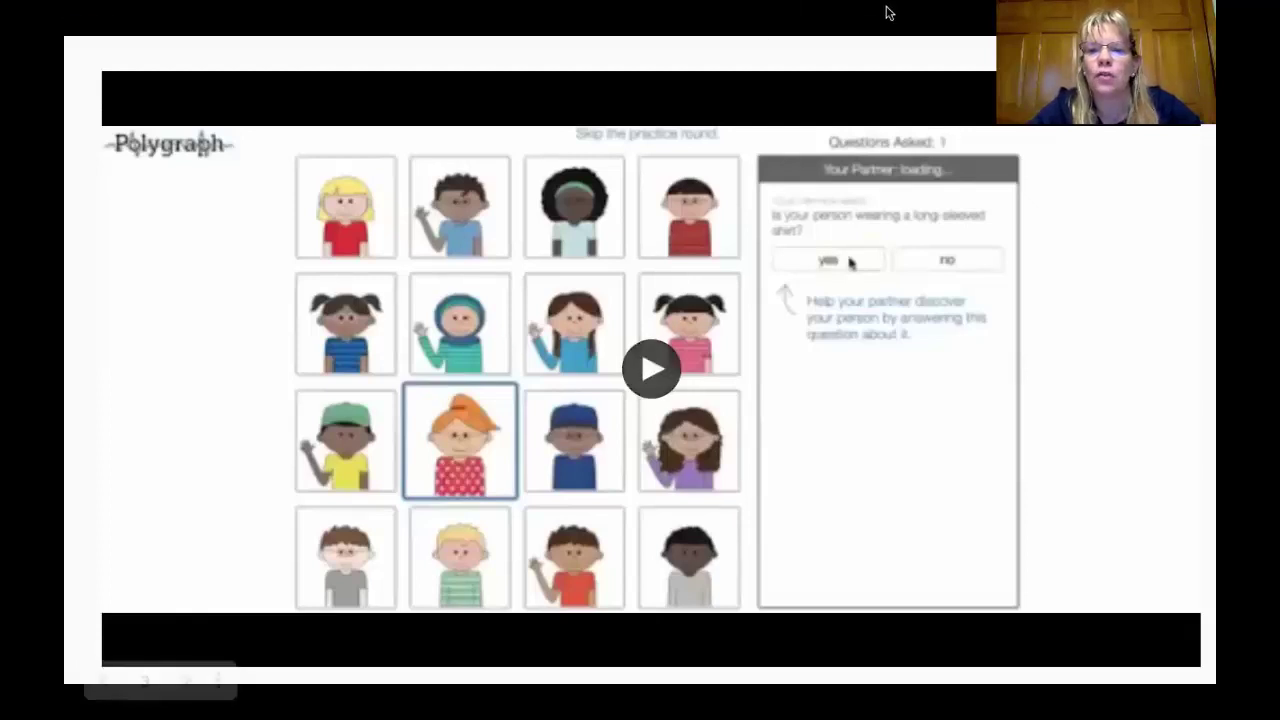
key(Escape)
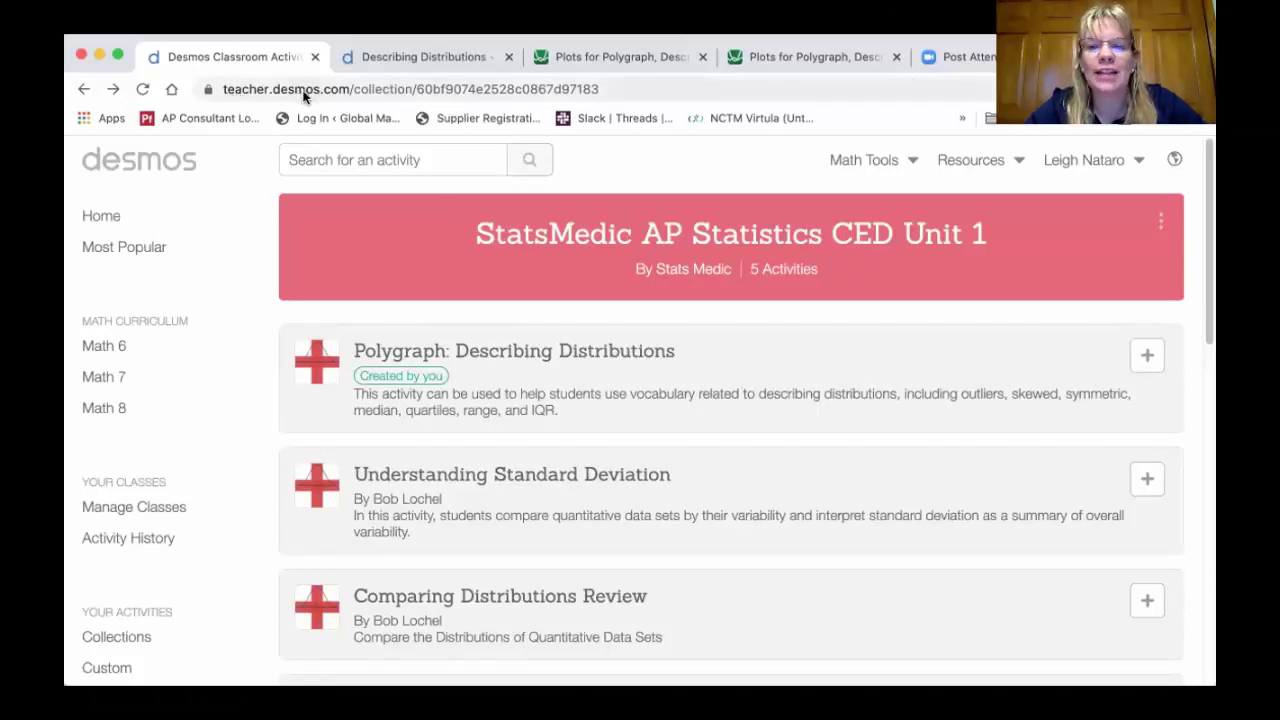
Create a 48-hour single-session code for Polygraph: Describing Distributions and view its dashboard.
click(470, 349)
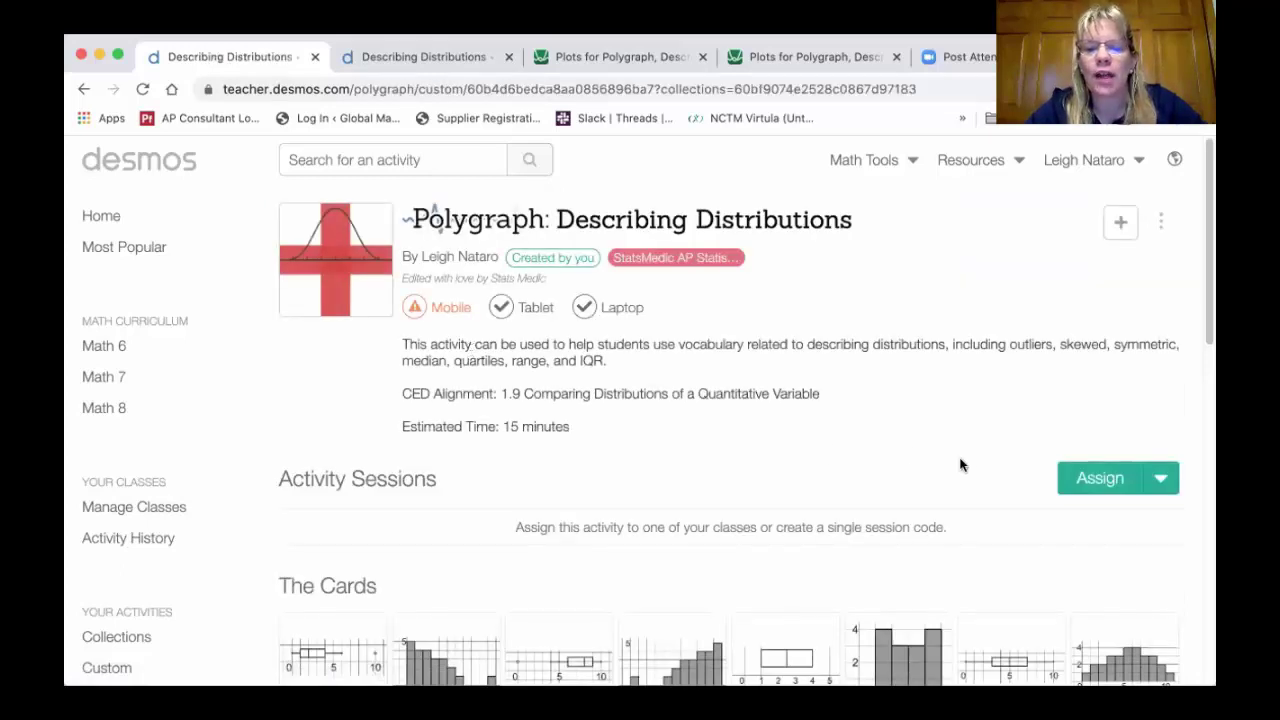
click(1166, 478)
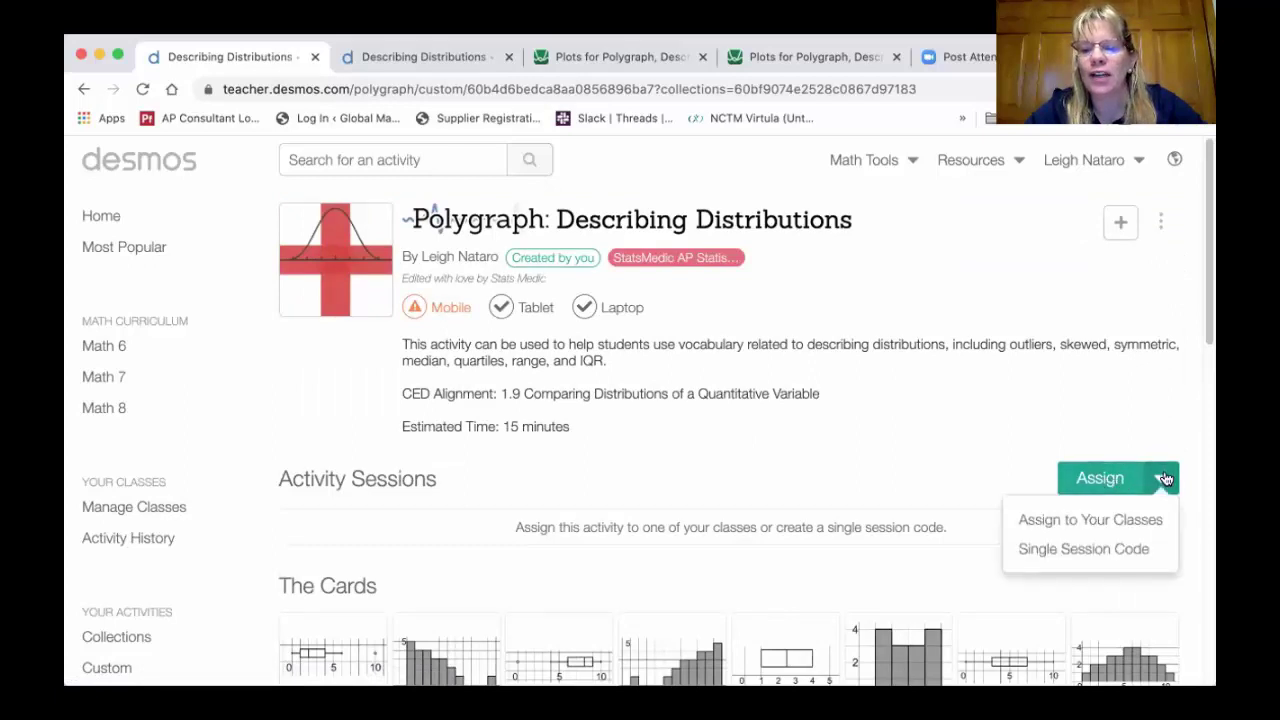
click(1135, 552)
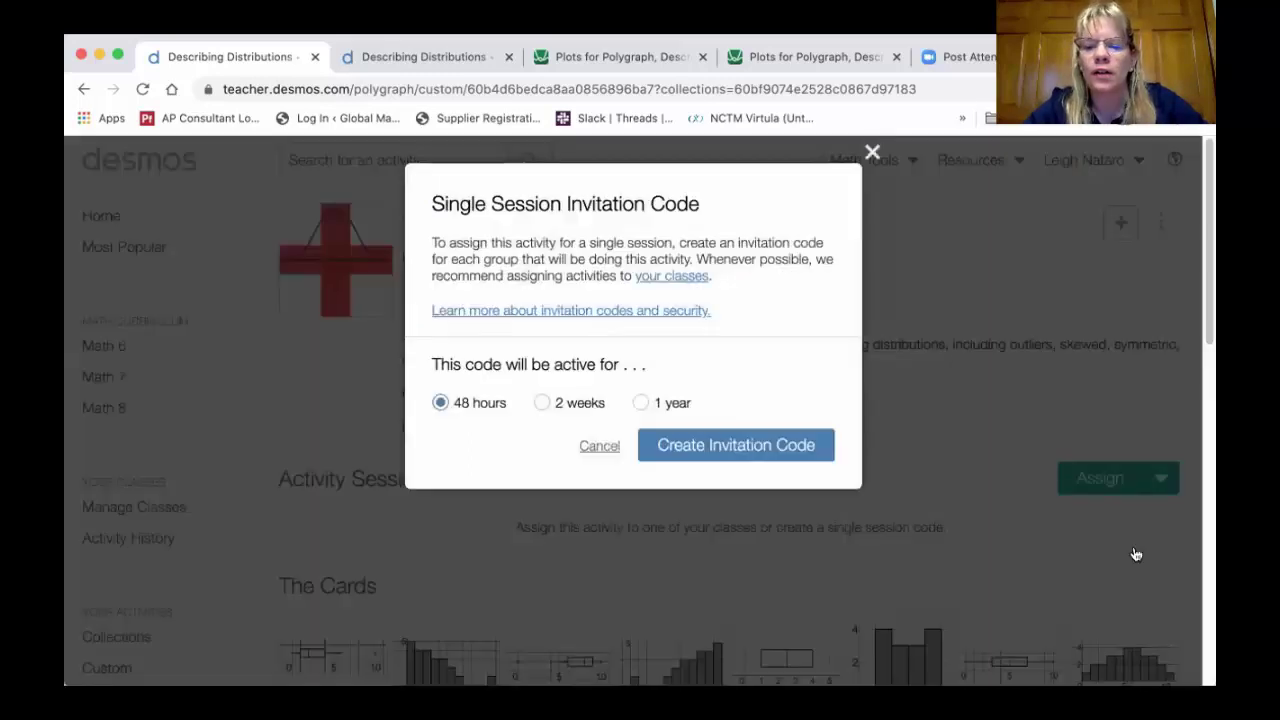
click(725, 446)
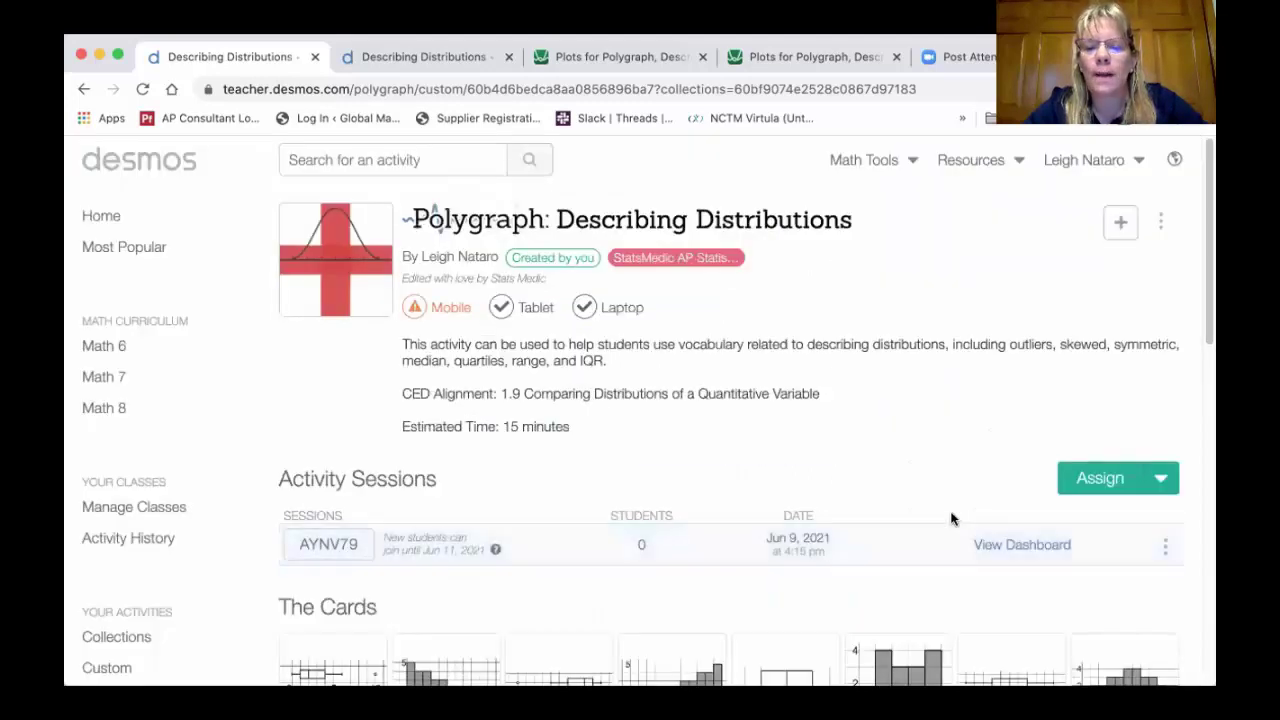
click(994, 548)
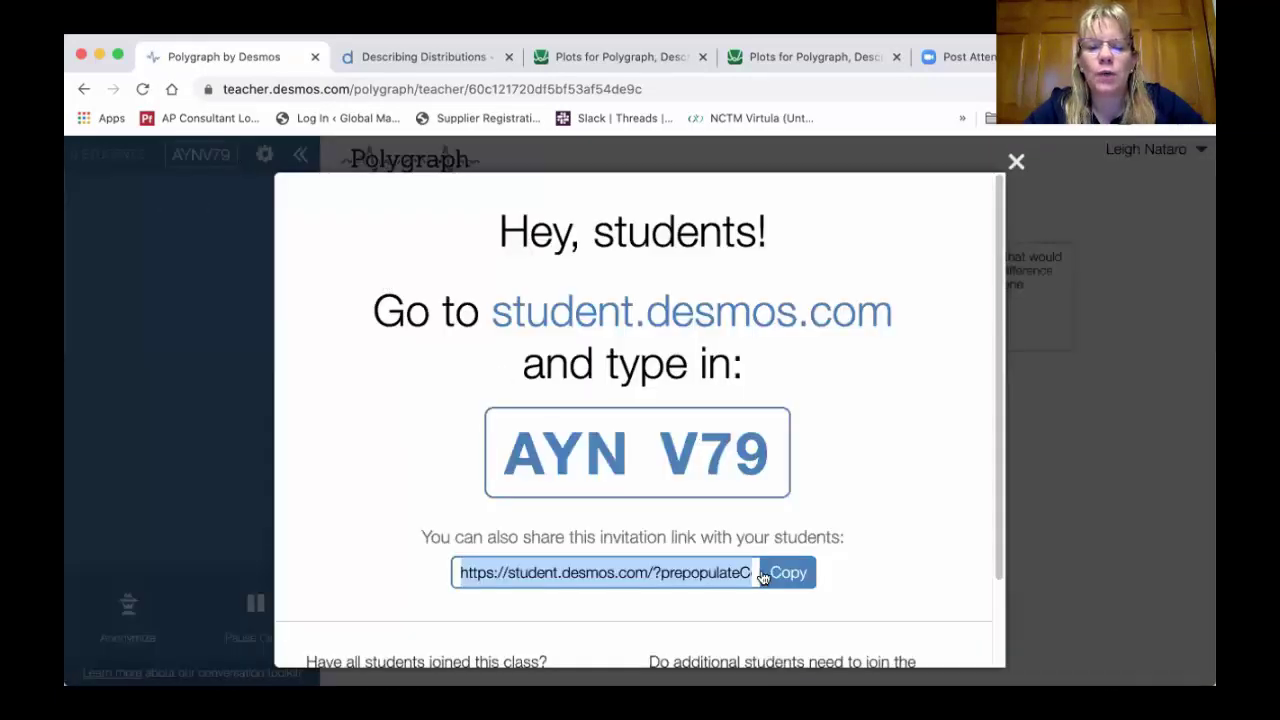
Copy the student invitation link, then open the 10-student session's dashboard without join instructions.
click(780, 574)
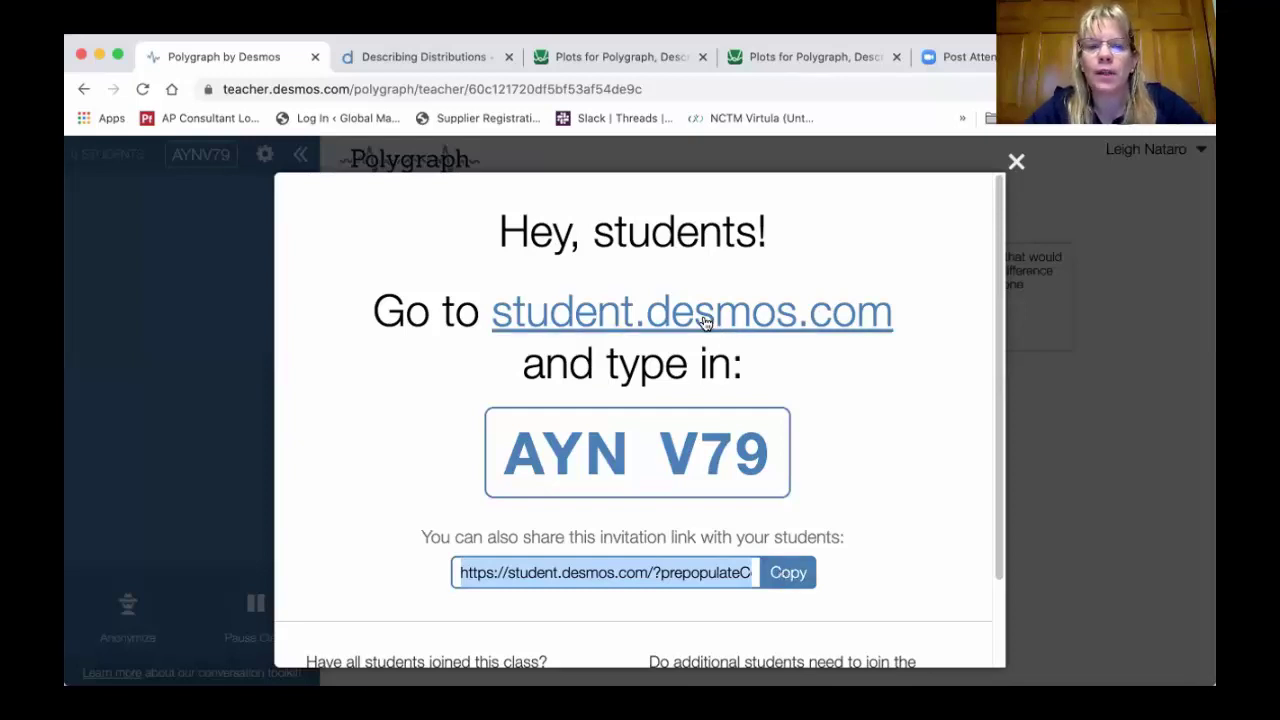
click(353, 65)
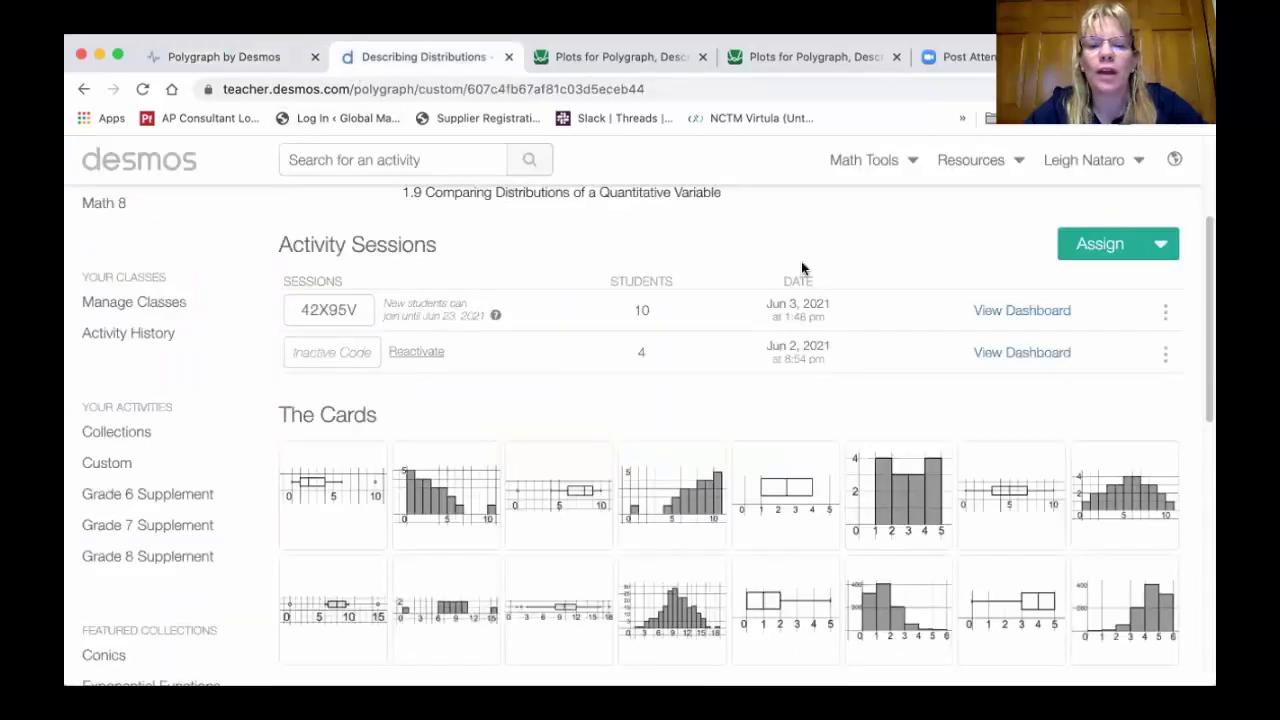
click(1040, 315)
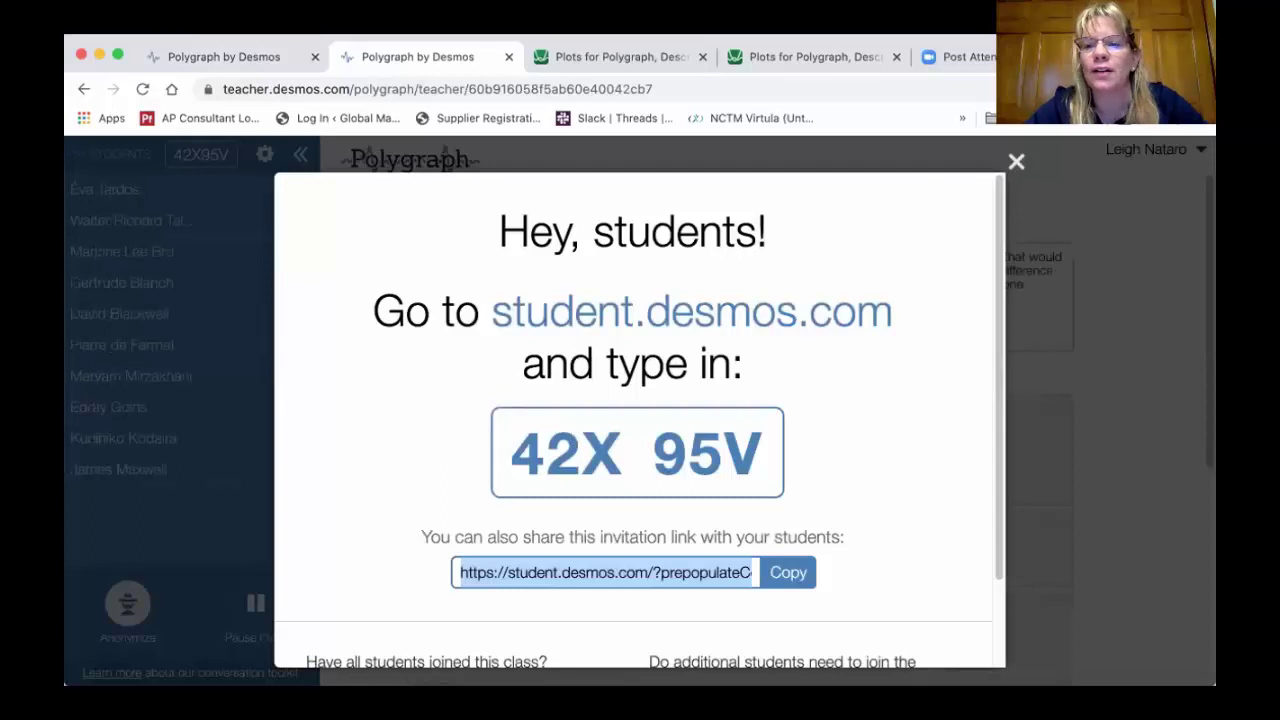
click(1016, 161)
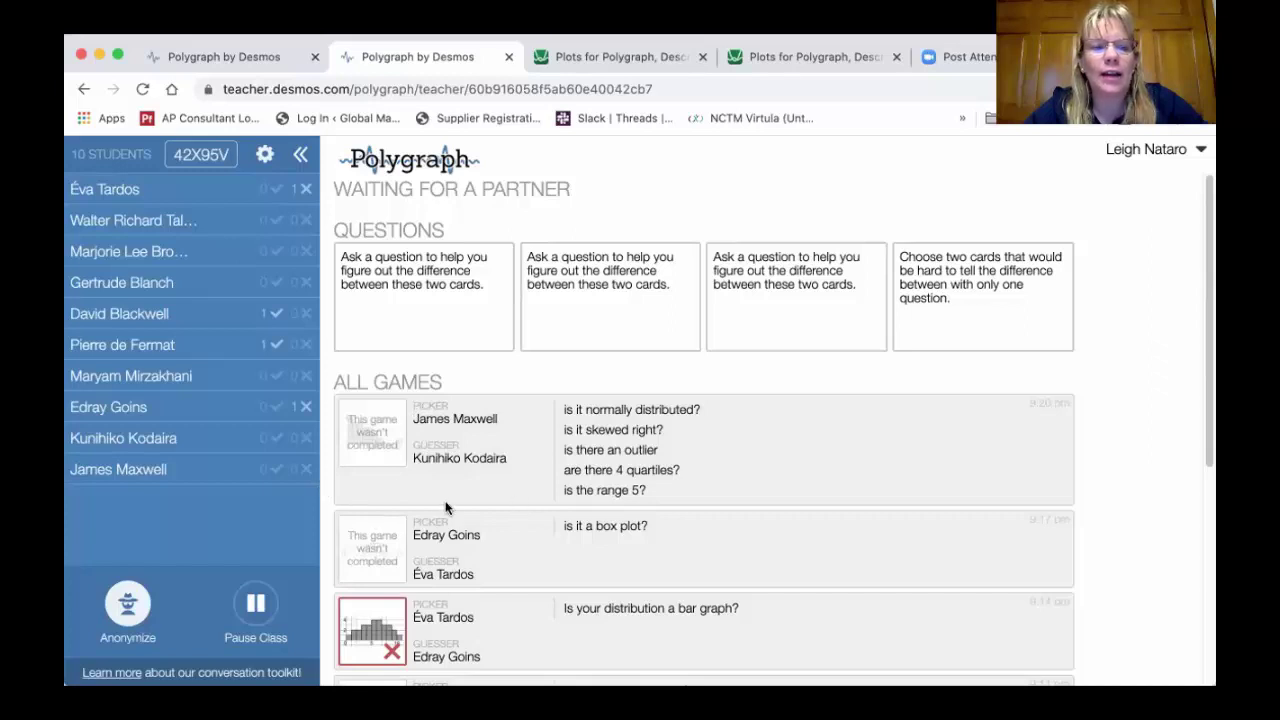
Turn Anonymize on and back off to hide and restore student names.
scroll(585, 504, down, 5)
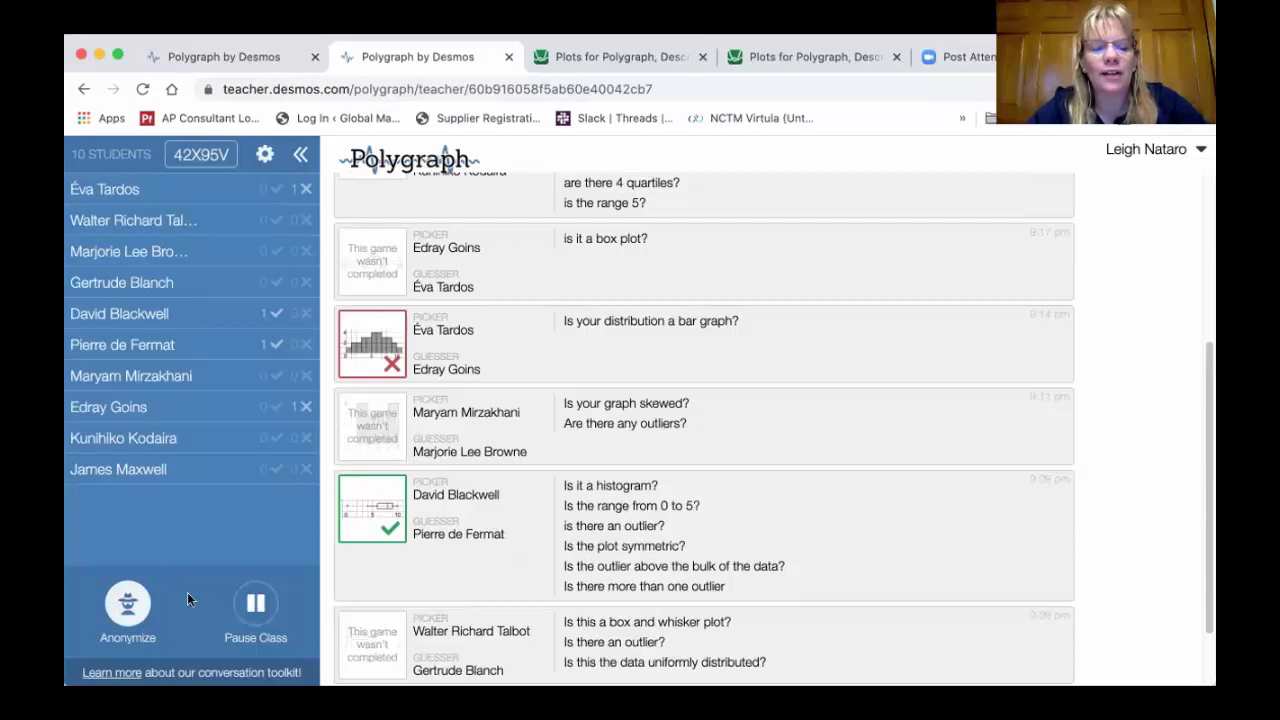
click(124, 606)
click(124, 606)
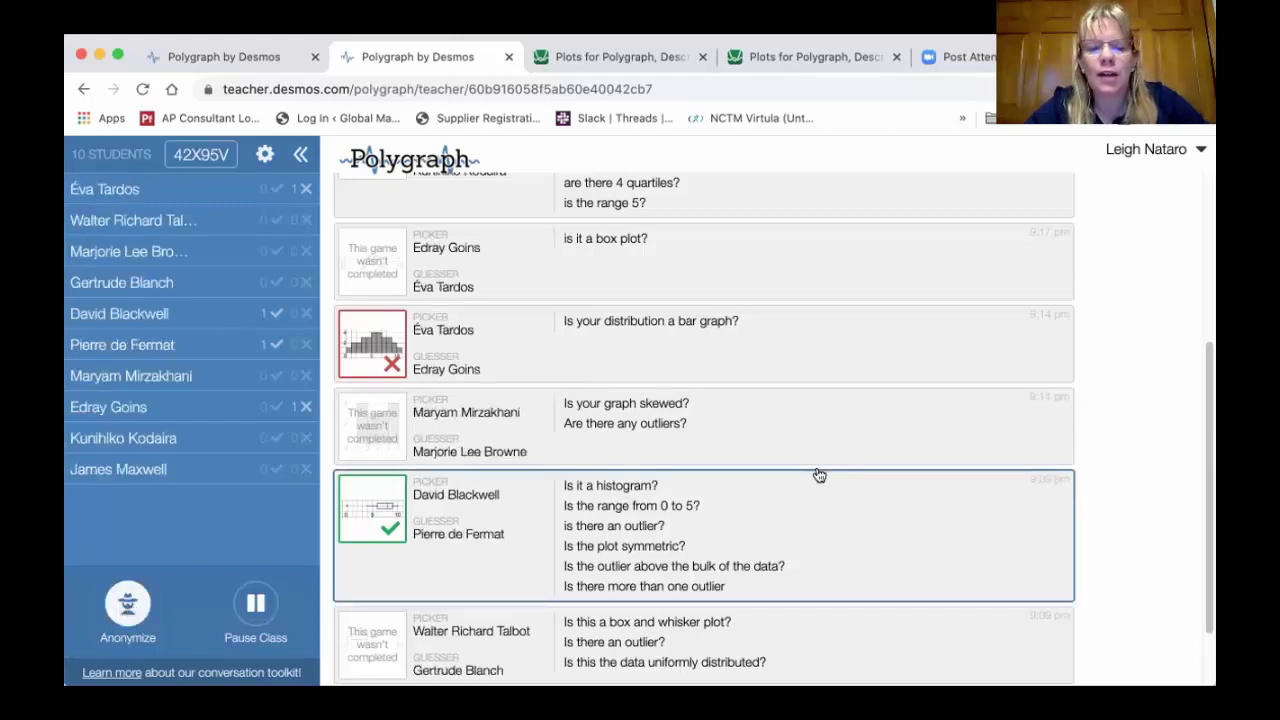
Open the winning game and show eliminations for the histogram, range 0 to 5, and outlier questions.
click(808, 528)
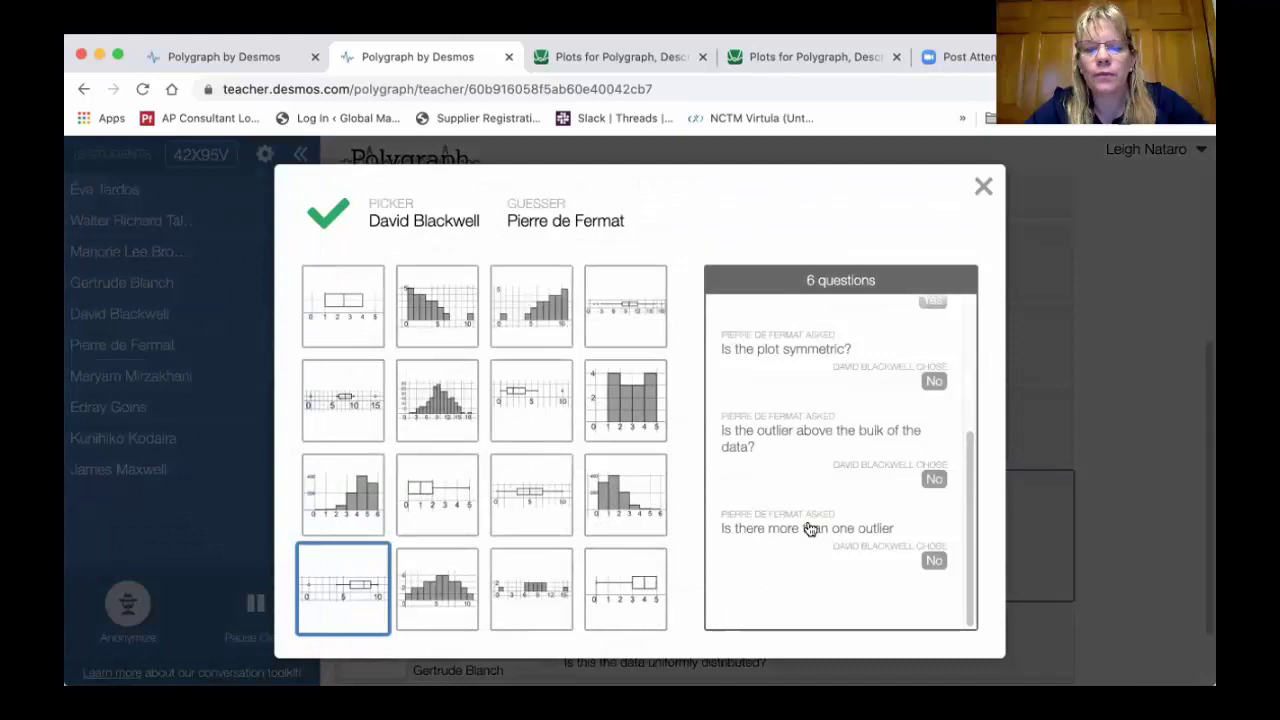
drag(970, 538, 965, 385)
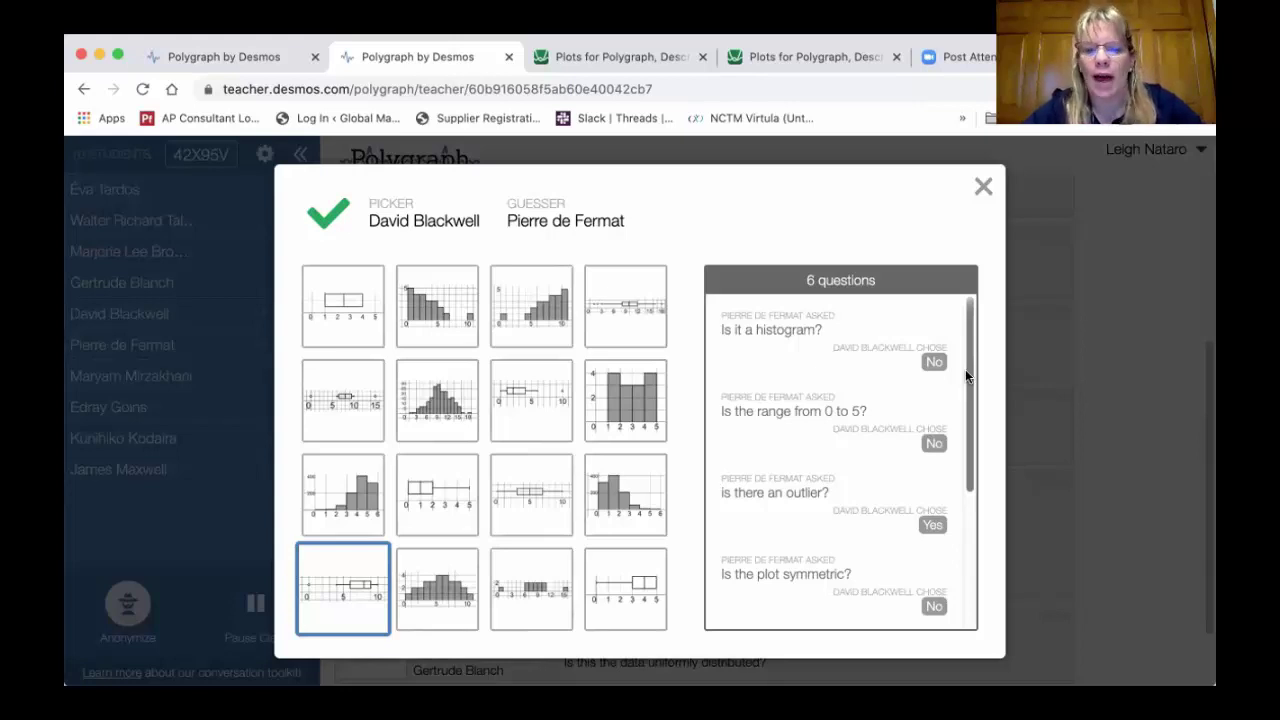
click(801, 338)
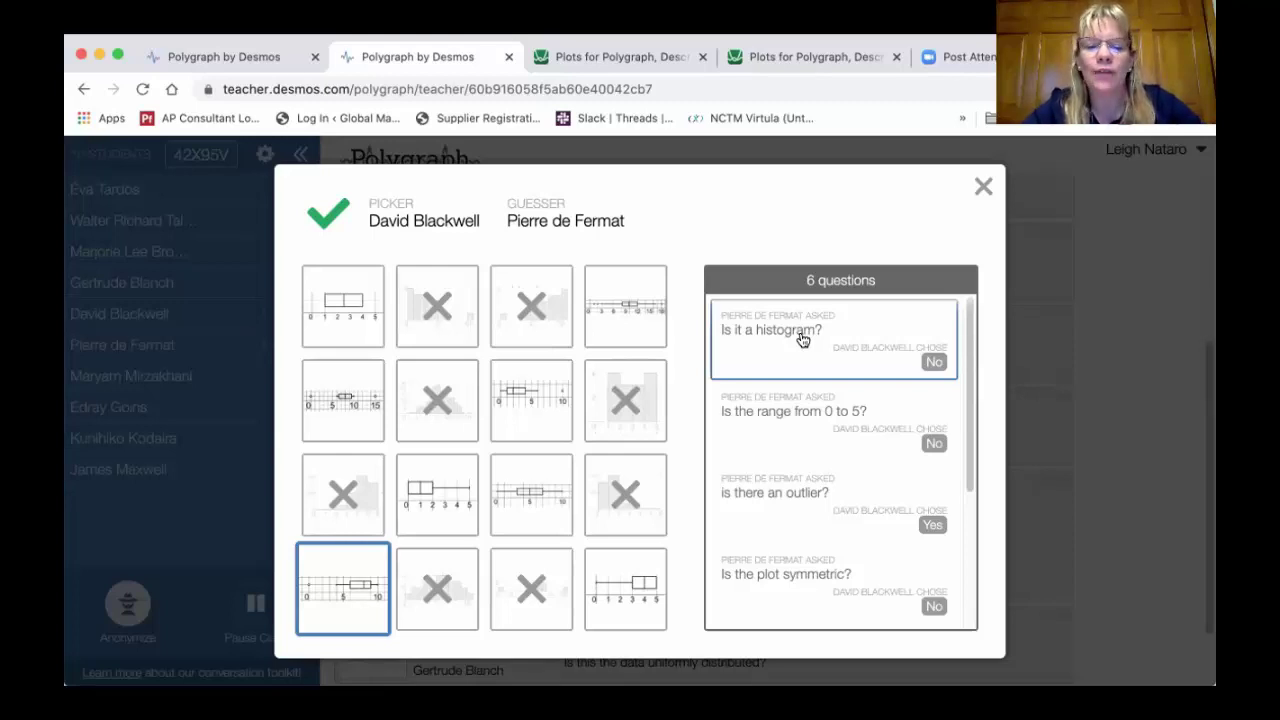
click(790, 406)
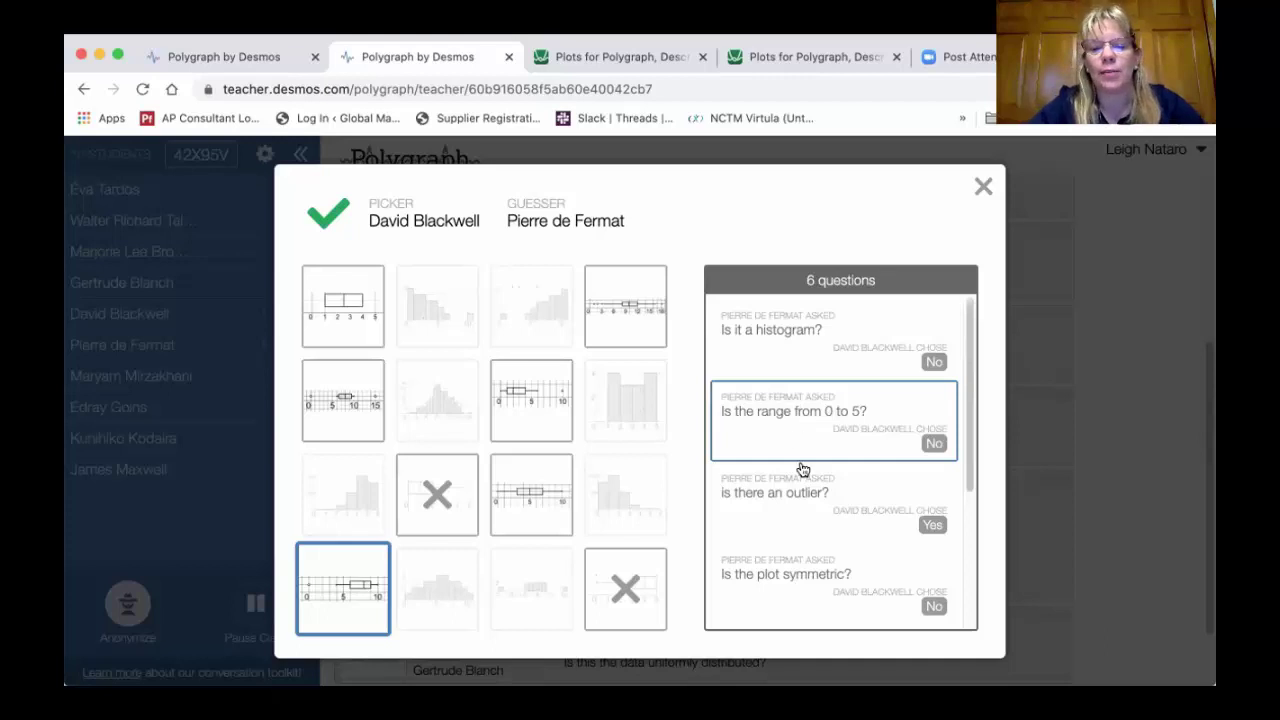
click(799, 508)
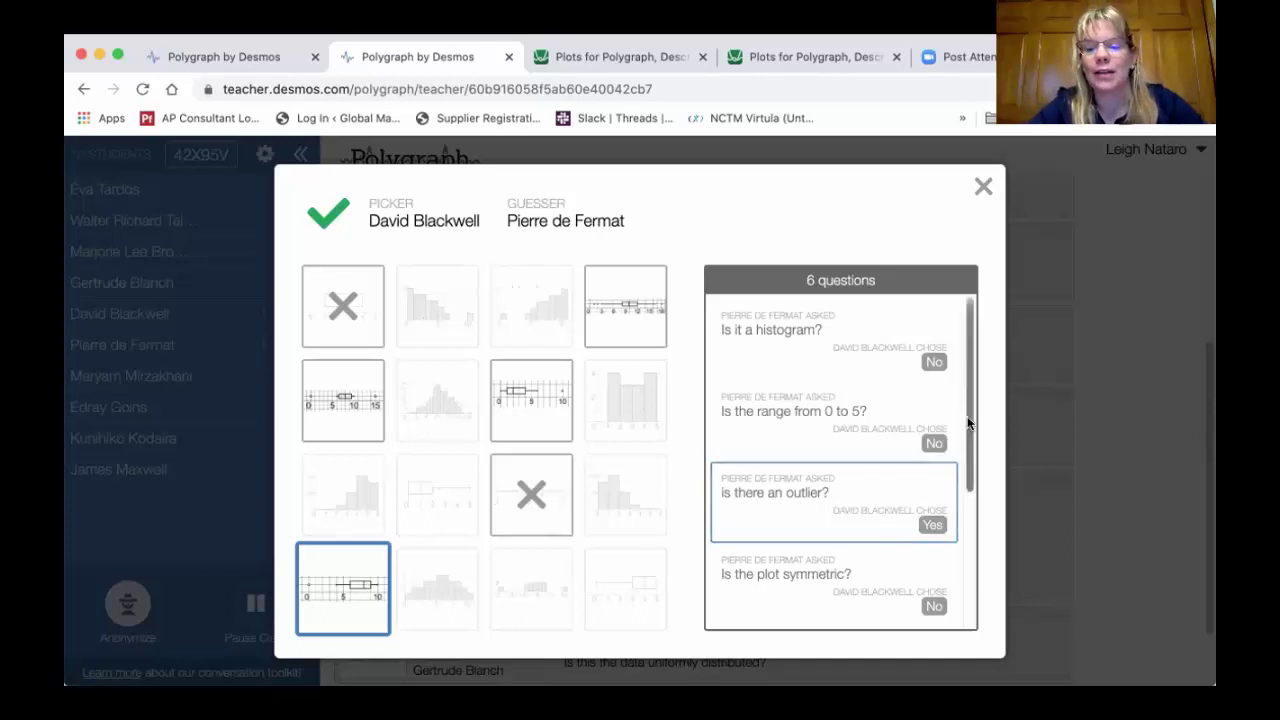
Show eliminations for the symmetry, outlier-above-data, and final questions, leaving the picked graph.
scroll(967, 441, down, 1)
drag(967, 441, 965, 540)
click(871, 371)
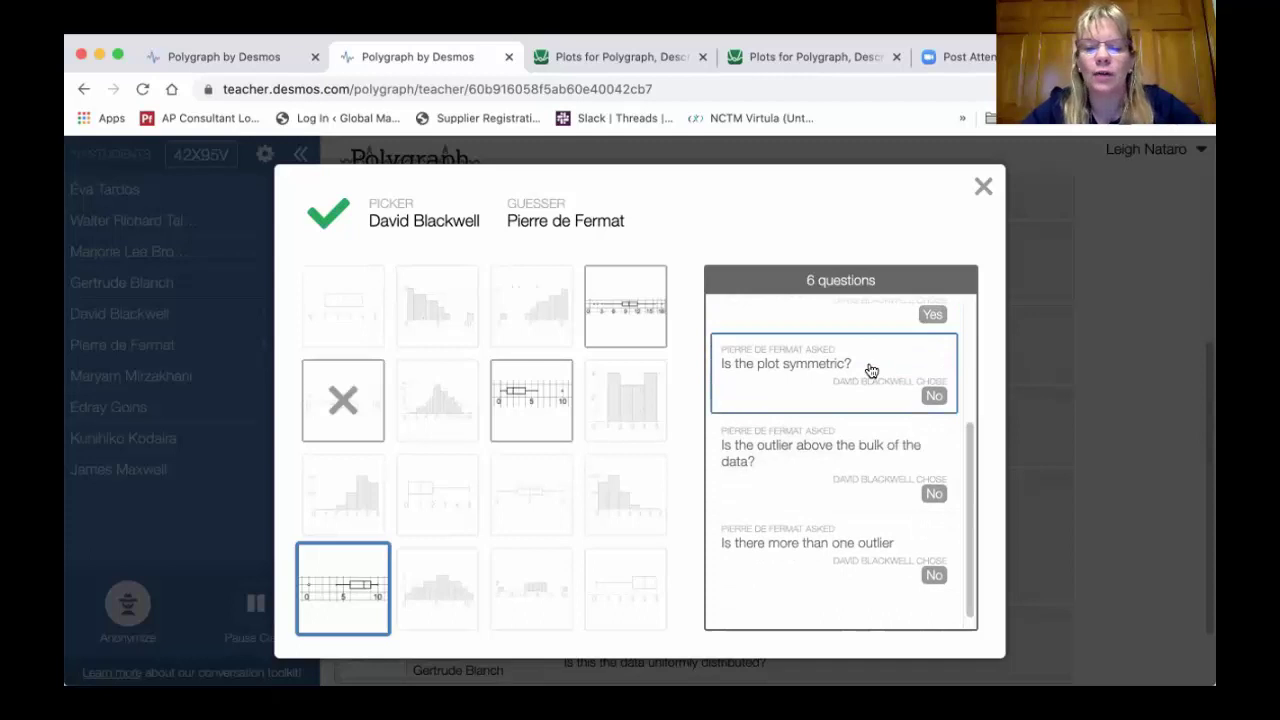
click(838, 458)
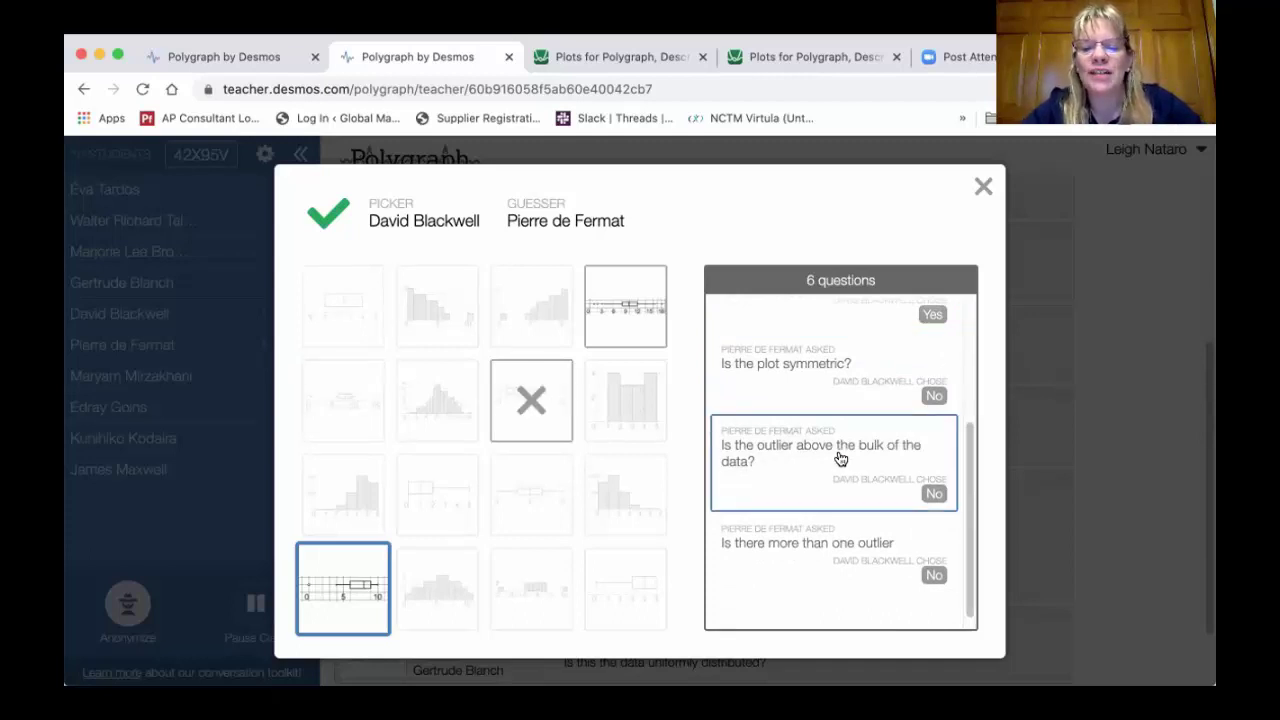
click(814, 559)
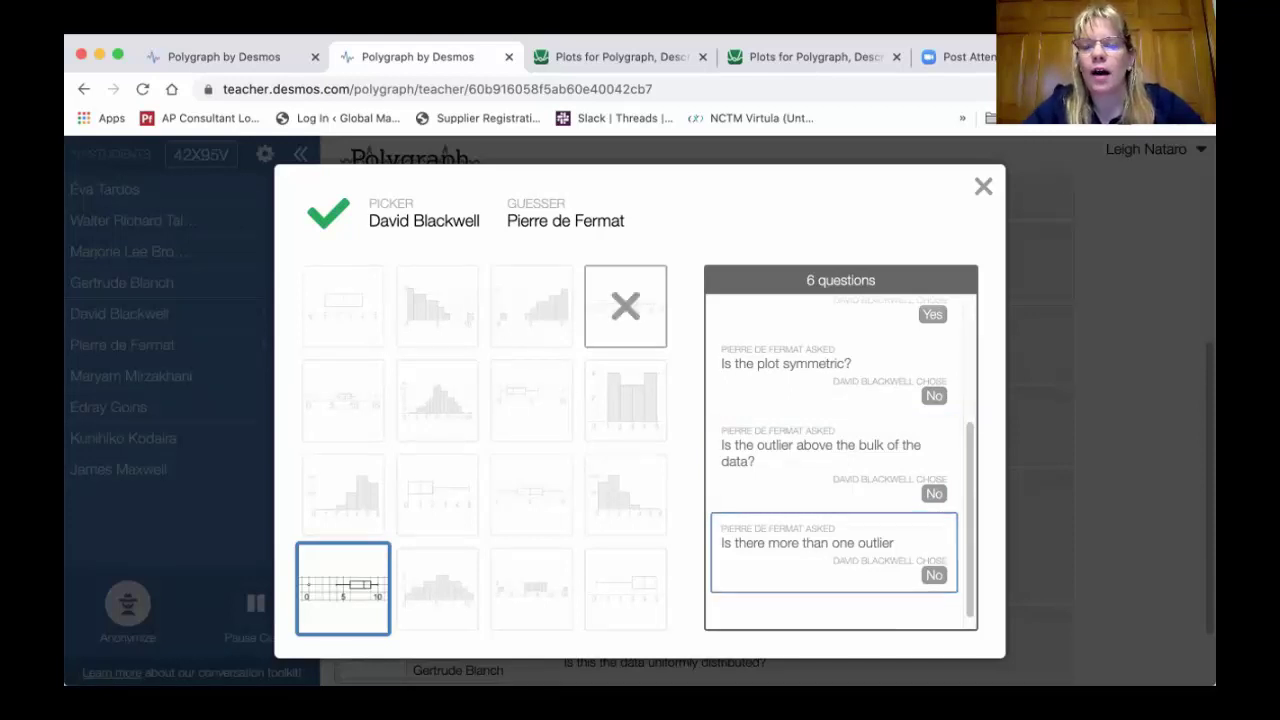
Open another pair's game and show what 'Is your distribution a bar graph?' eliminated.
click(981, 187)
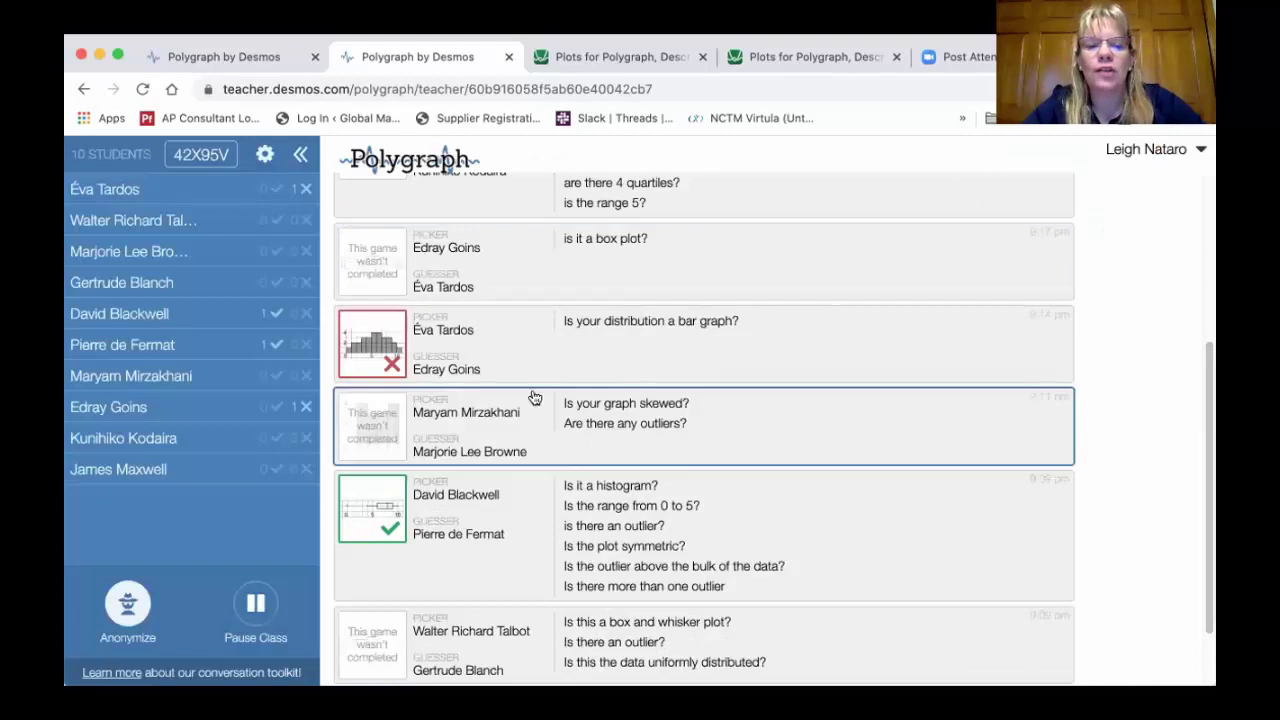
scroll(628, 551, down, 2)
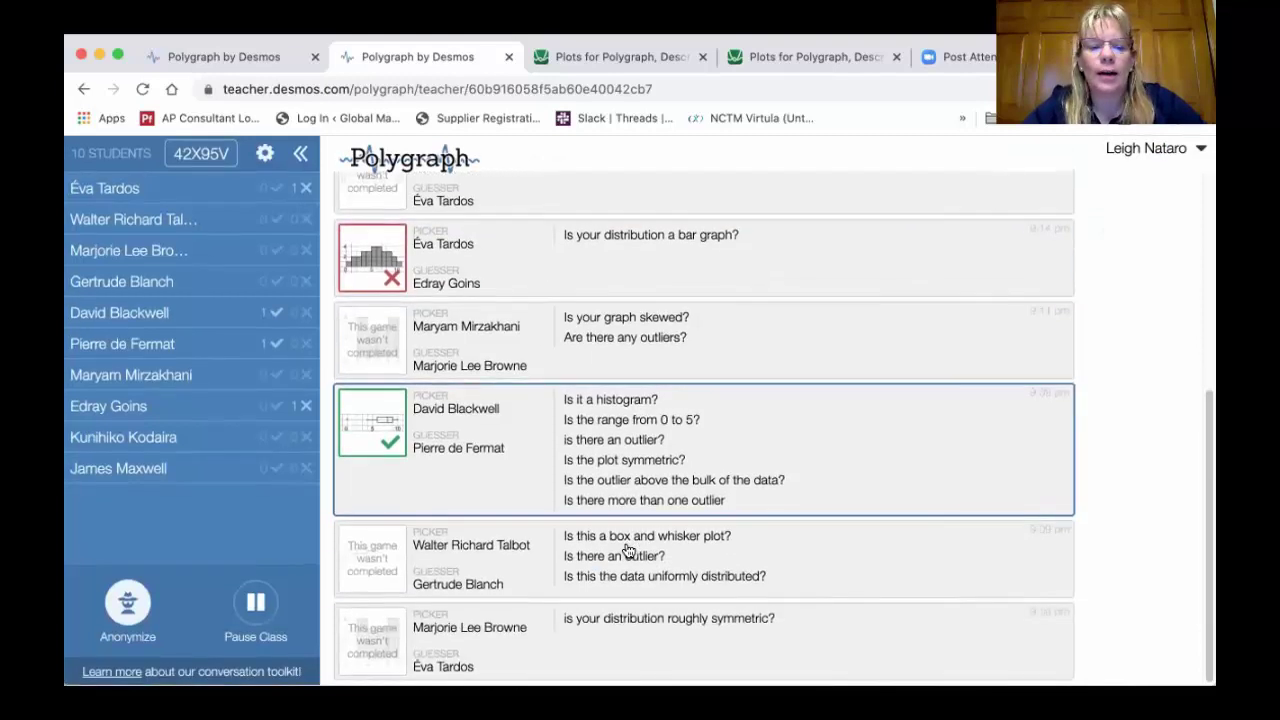
scroll(628, 551, up, 5)
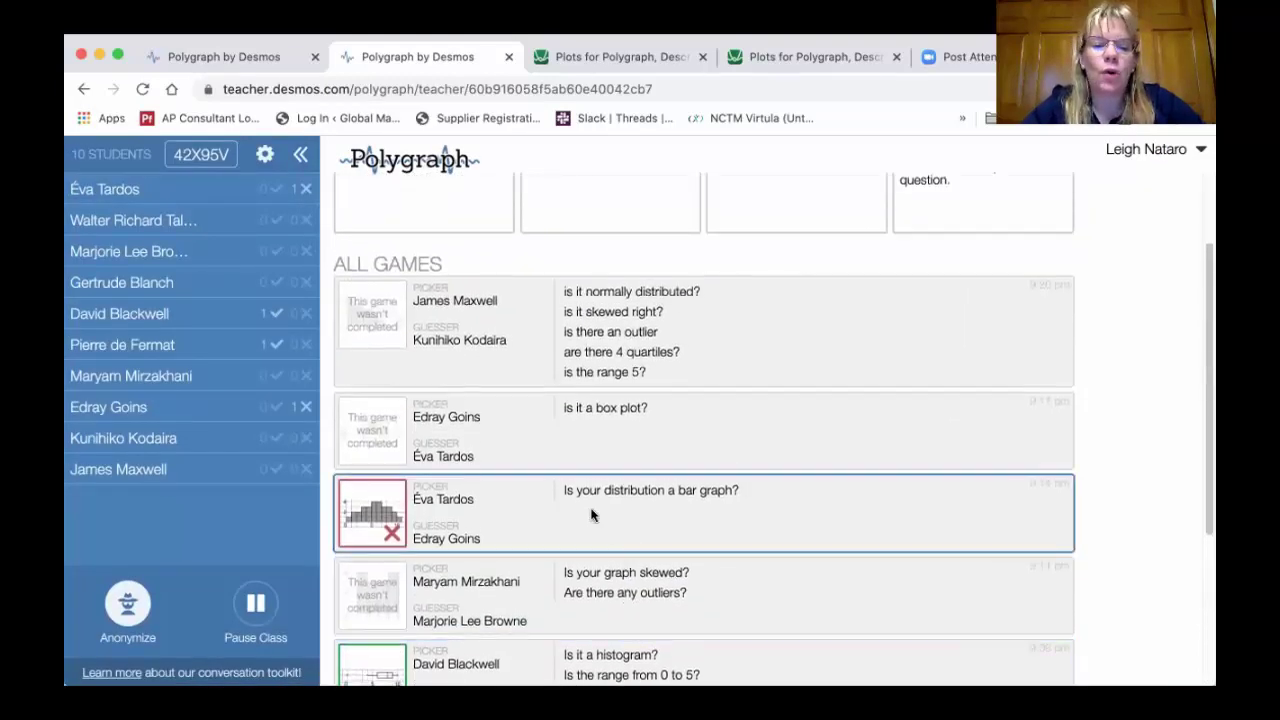
click(591, 517)
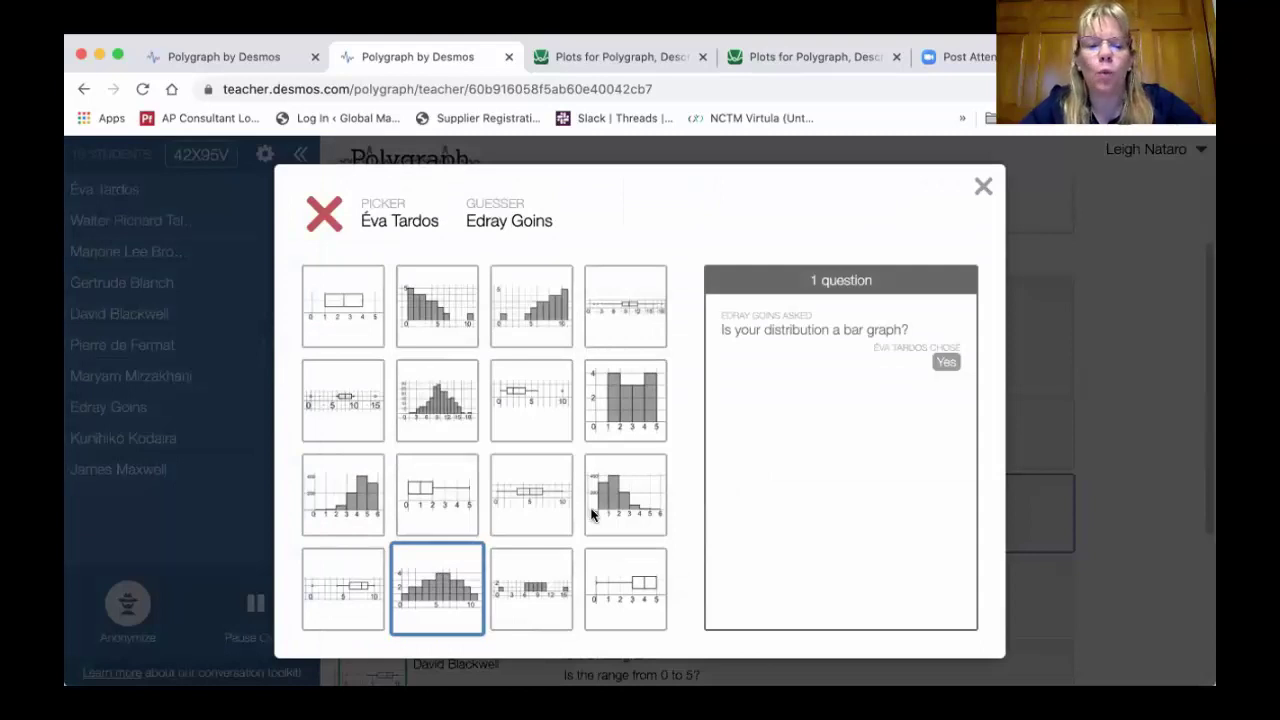
click(766, 335)
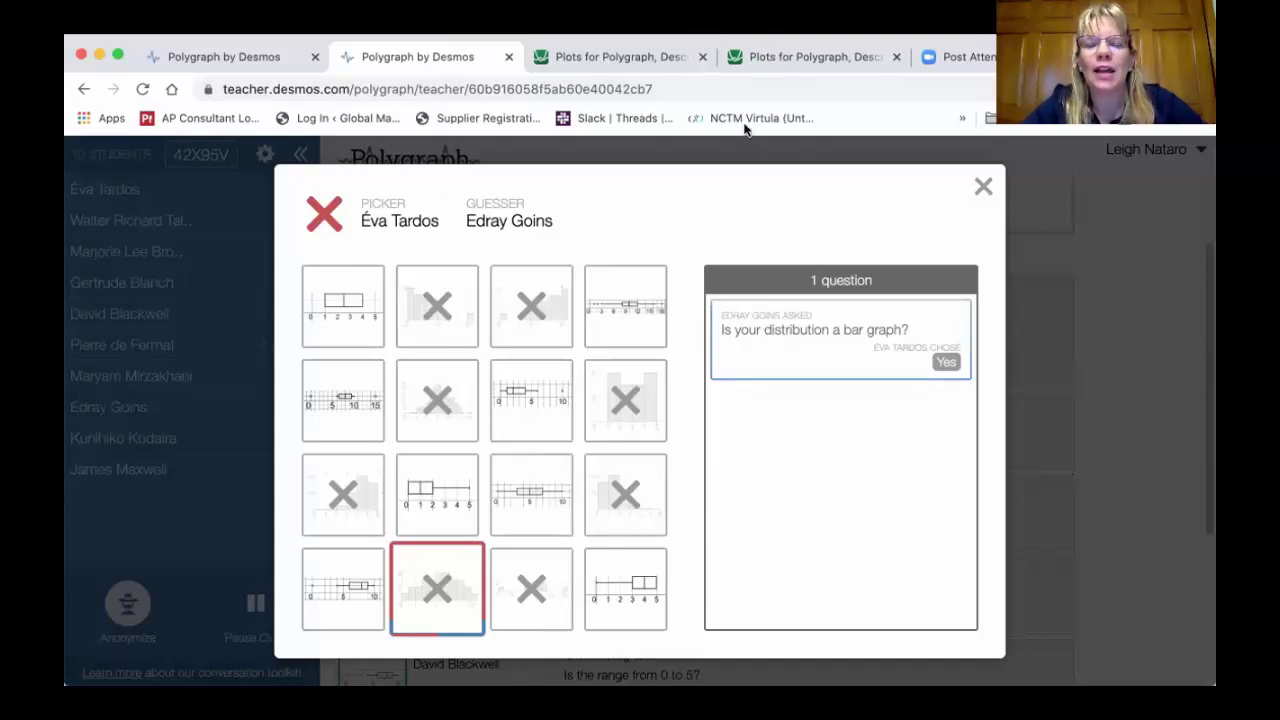
Open the Plots for Polygraph graph and change the boxplot offset to 1, then -4.
click(666, 56)
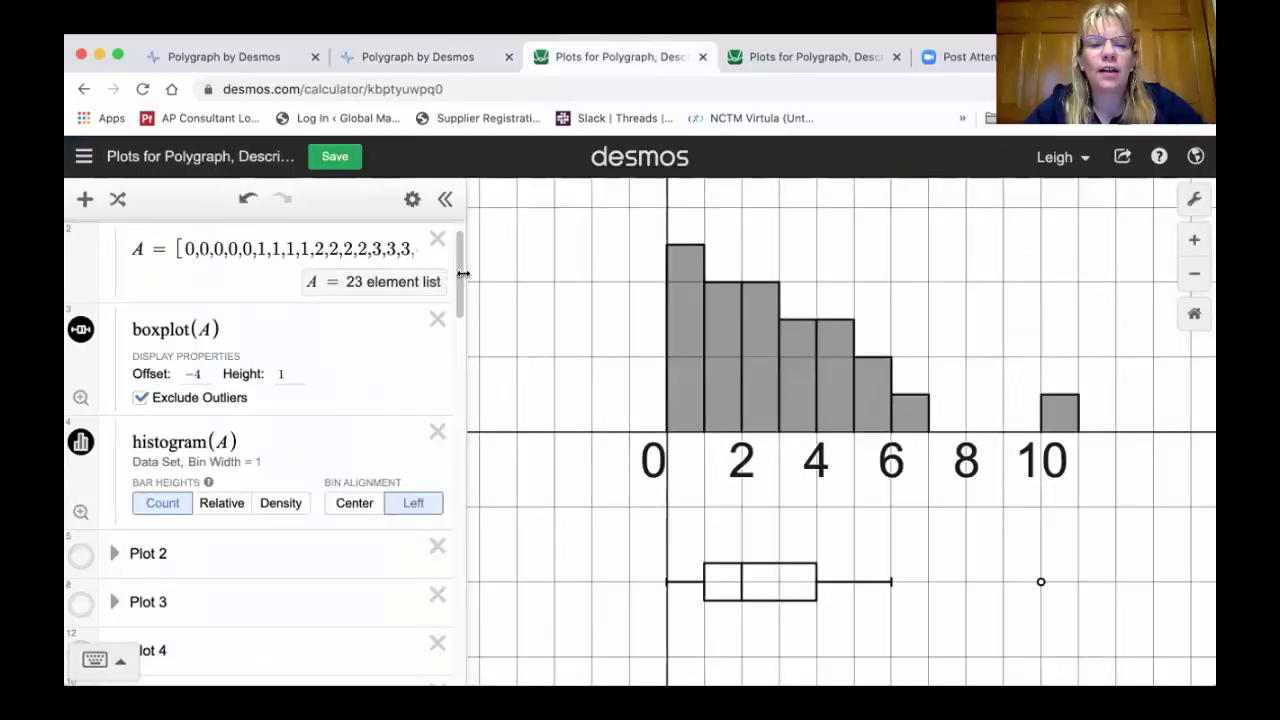
mouse_move(463, 273)
mouse_down()
mouse_move(590, 272)
mouse_move(461, 281)
mouse_up()
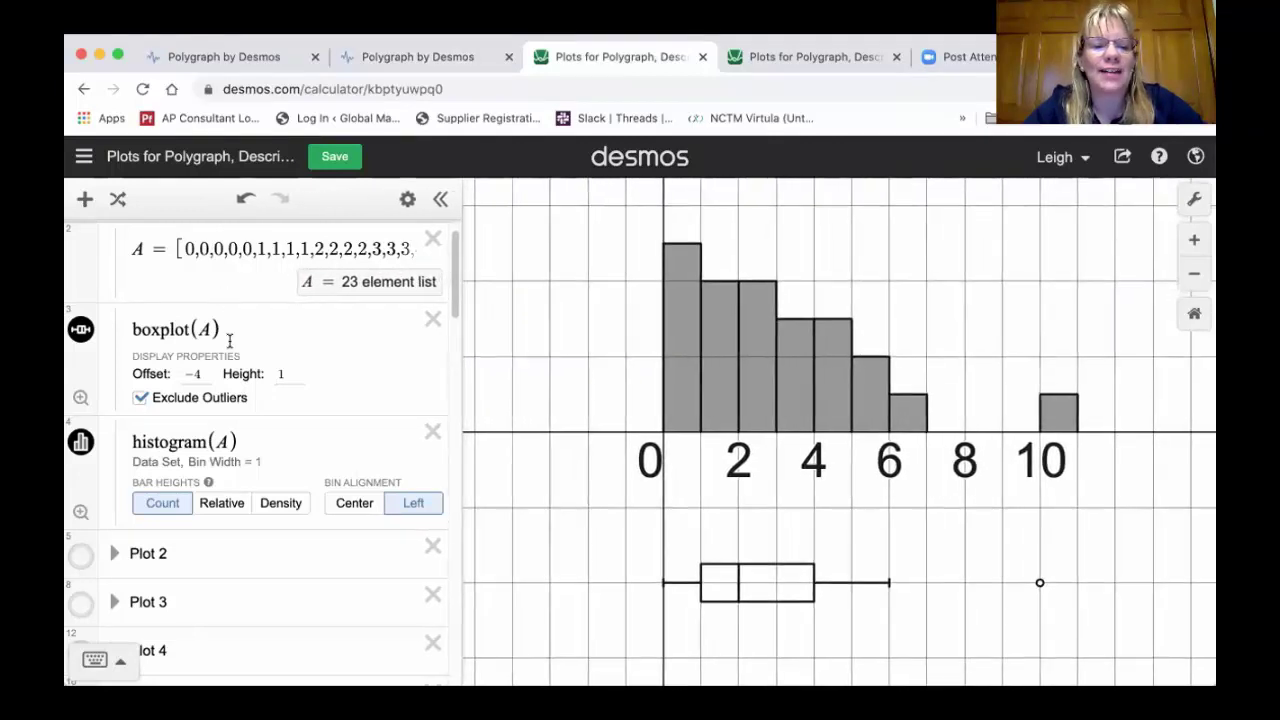
click(201, 374)
key(BackSpace)
key(BackSpace)
text(1)
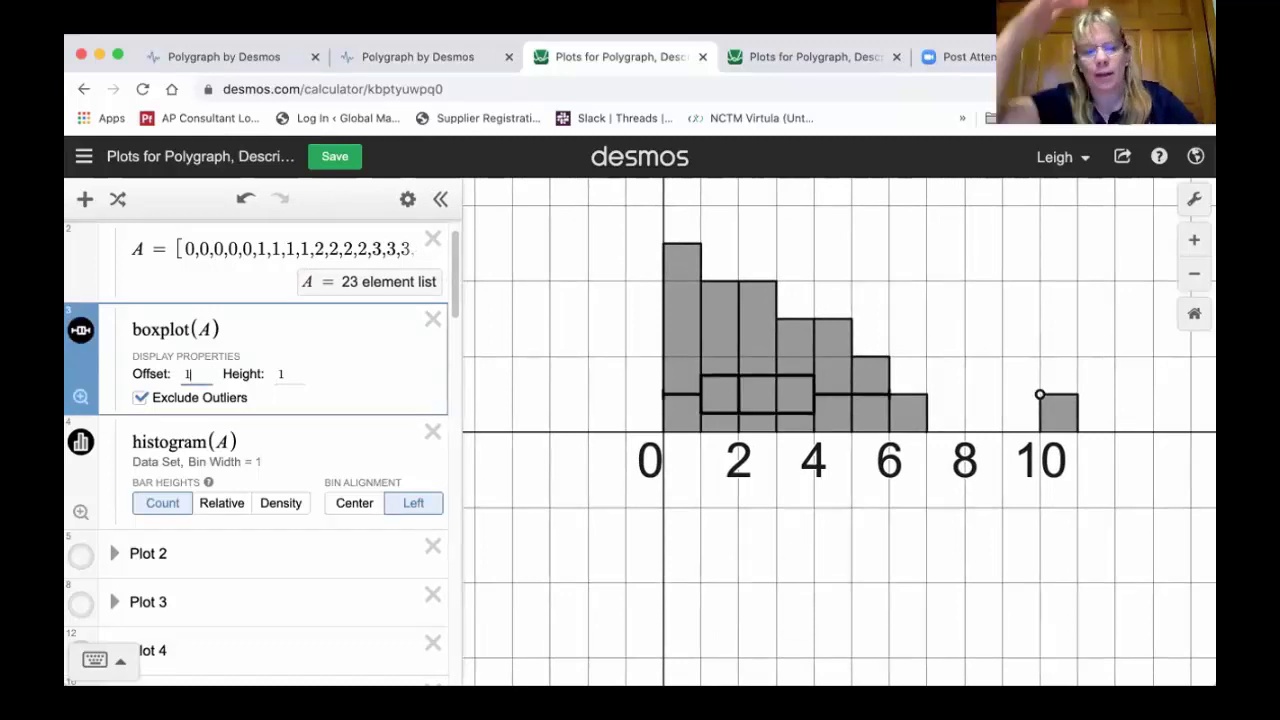
key(BackSpace)
text(-4)
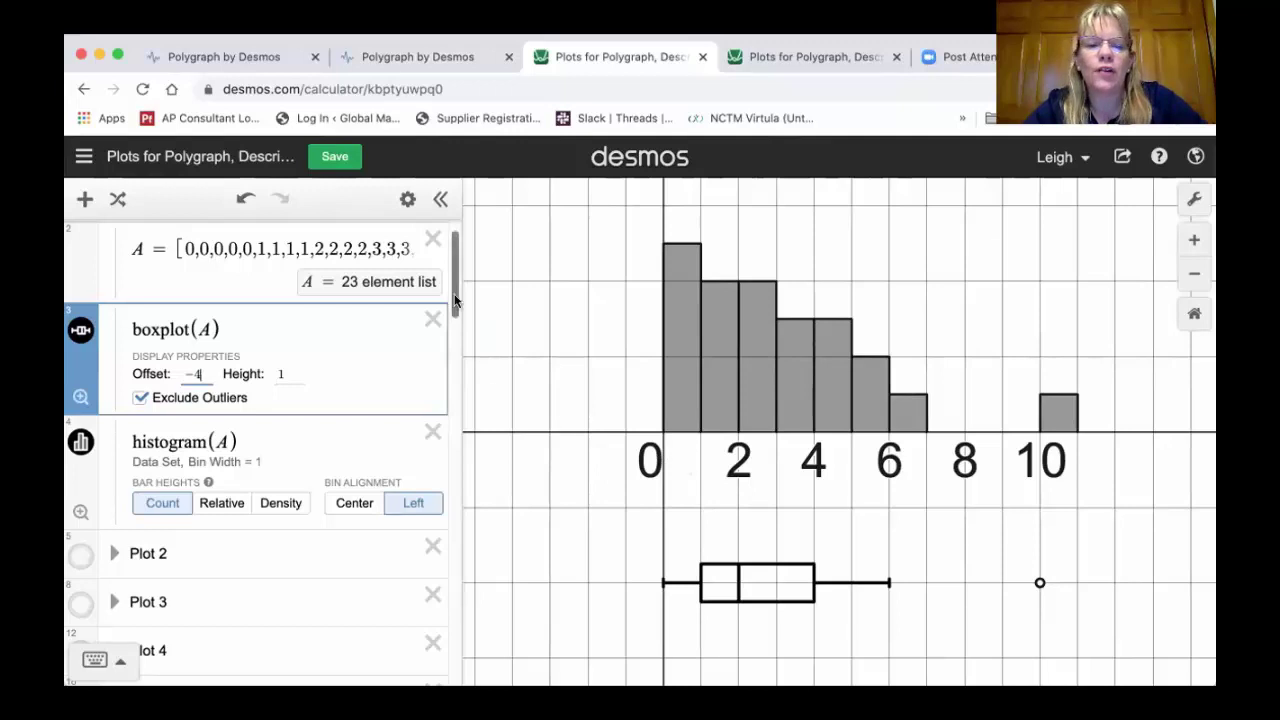
drag(452, 310, 449, 414)
Toggle the origin point and its 0 label, leaving the point visible.
click(81, 331)
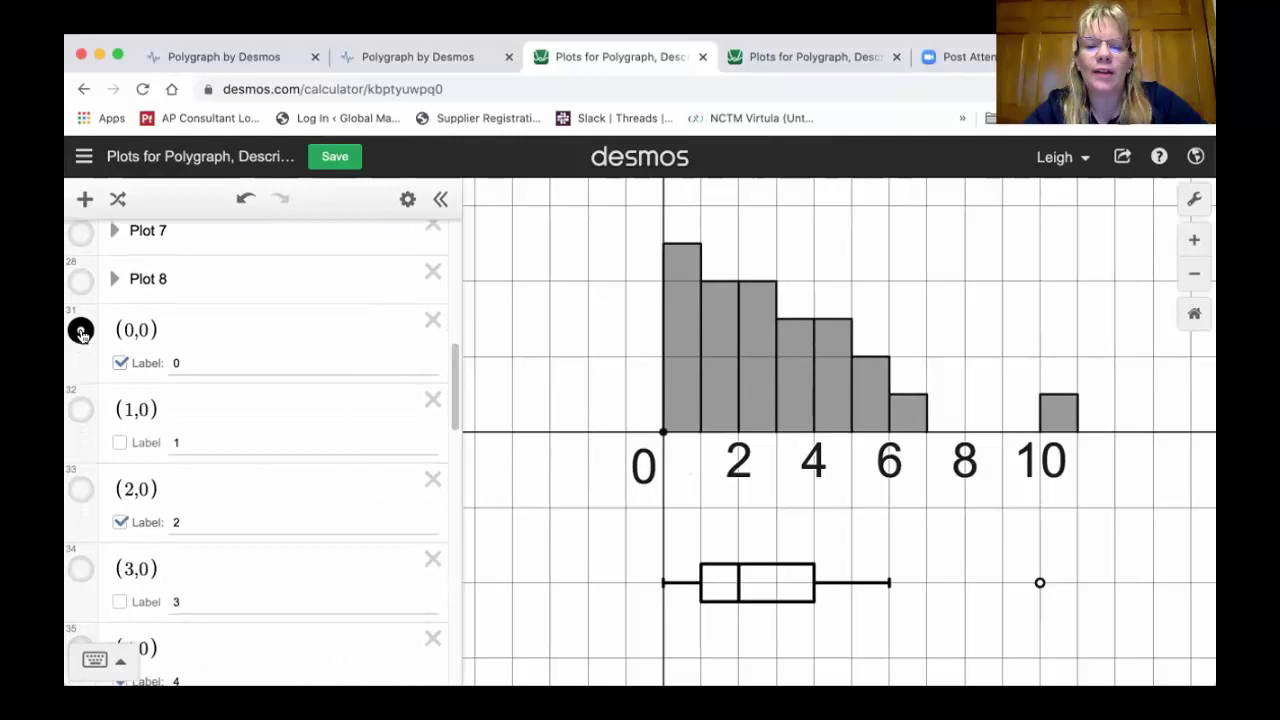
click(81, 331)
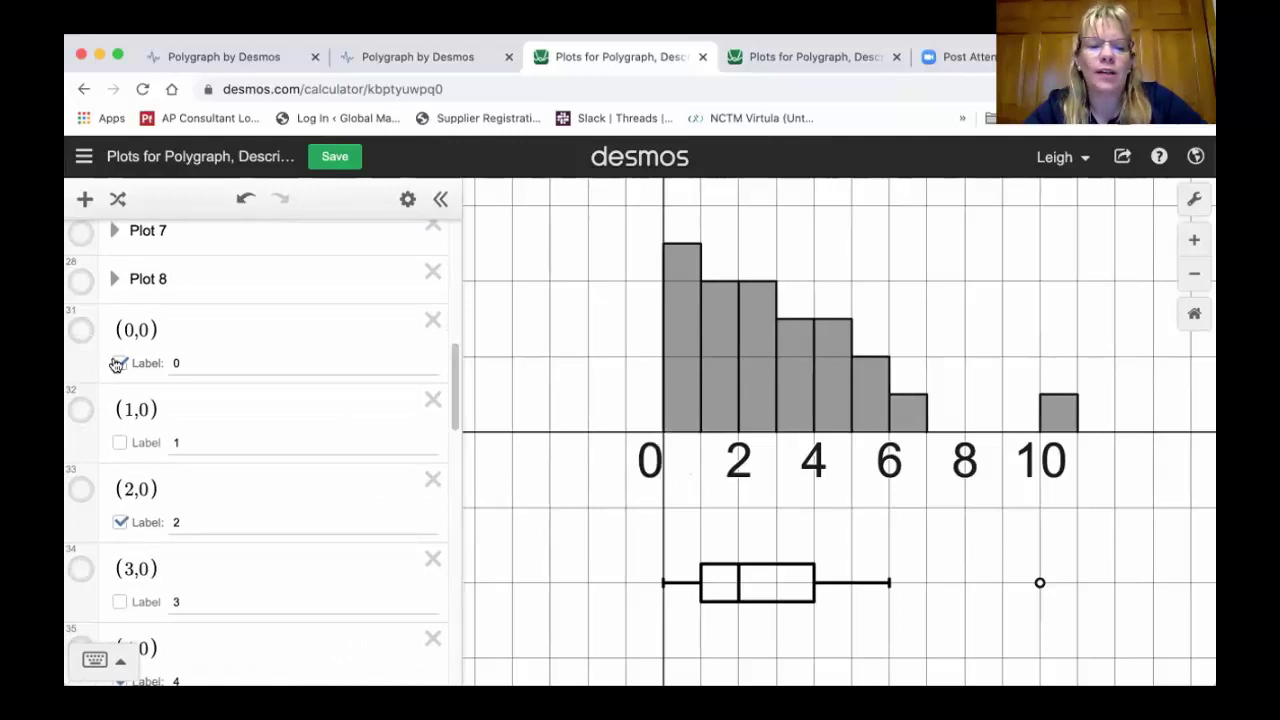
click(117, 363)
click(117, 363)
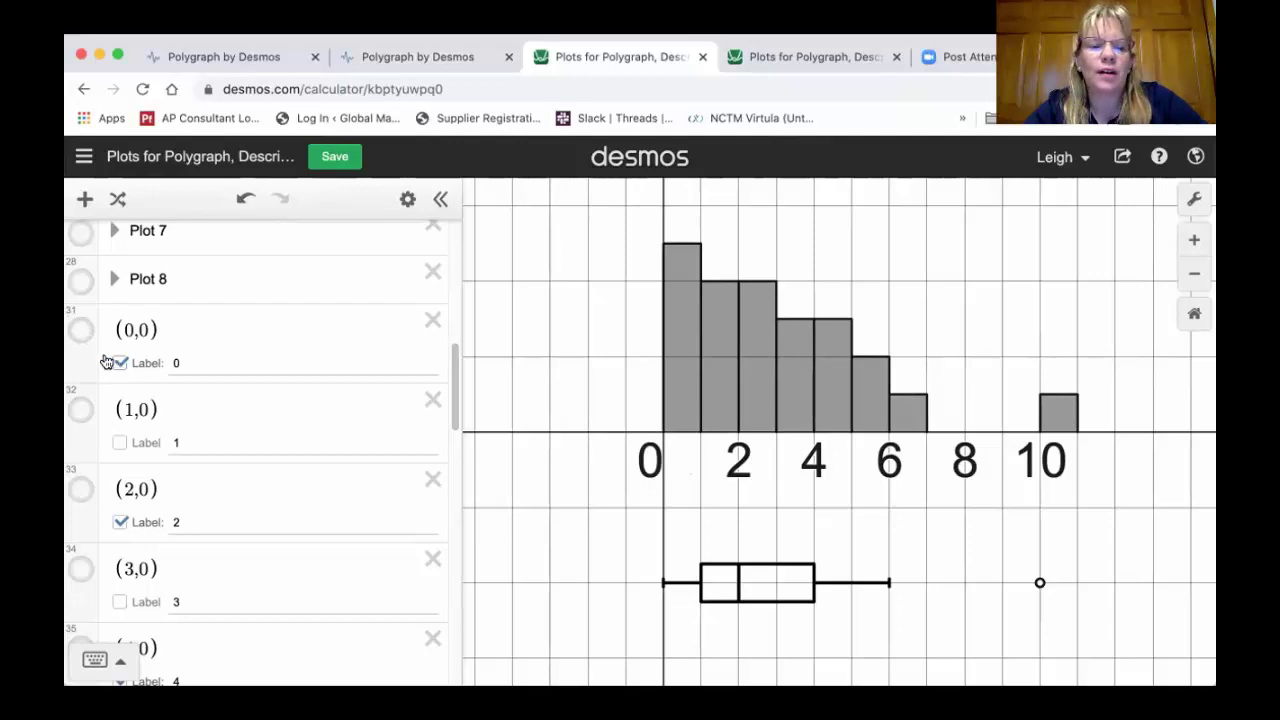
click(79, 336)
Set the origin point's label text size to 3.
click(79, 336)
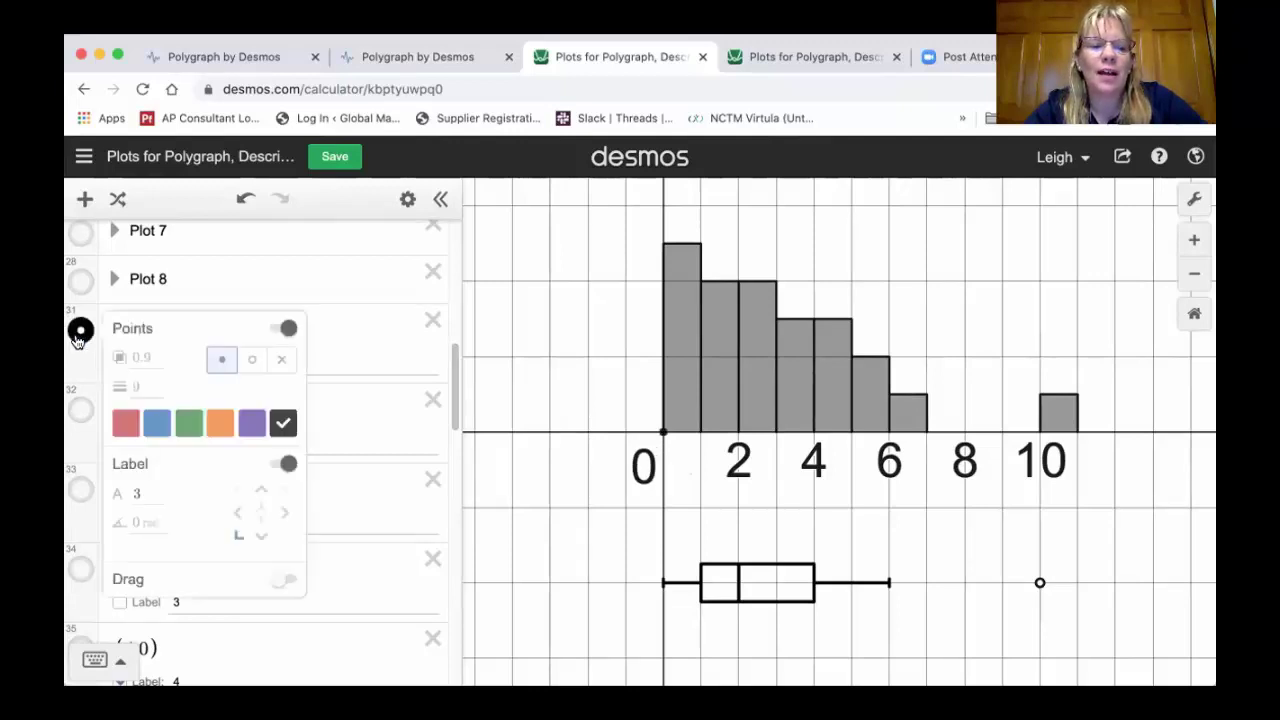
click(139, 489)
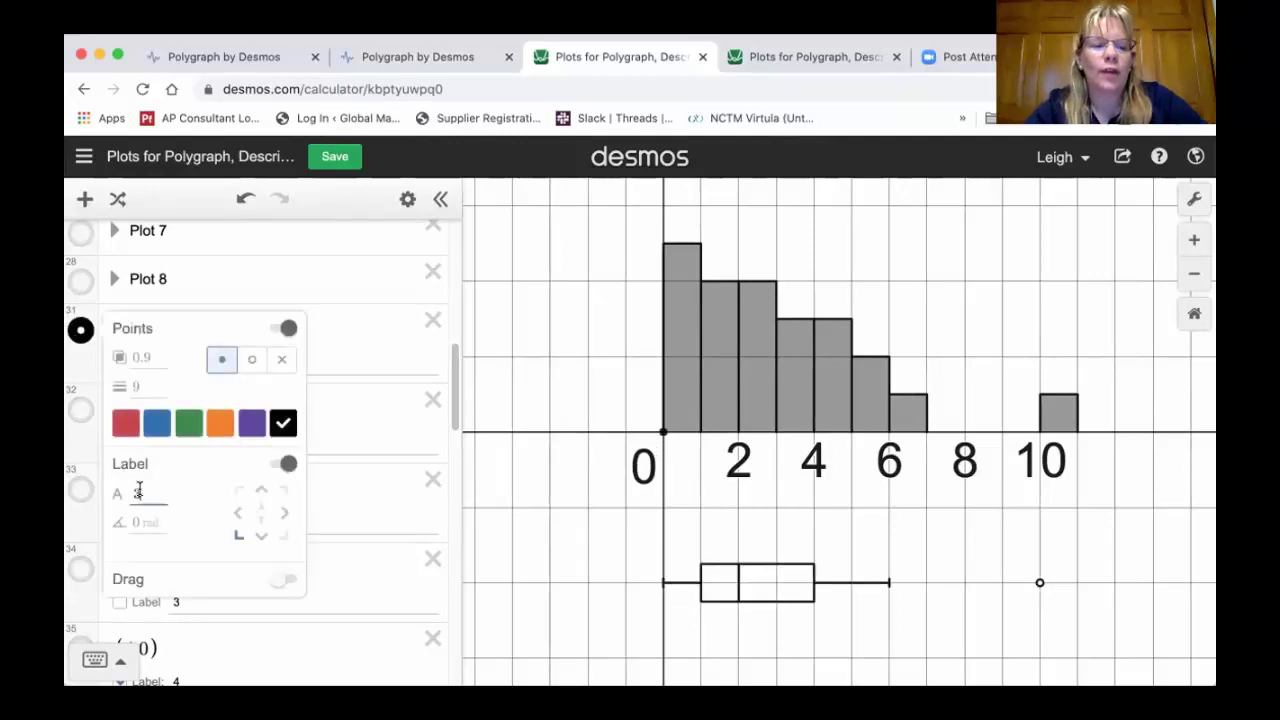
key(BackSpace)
text(7)
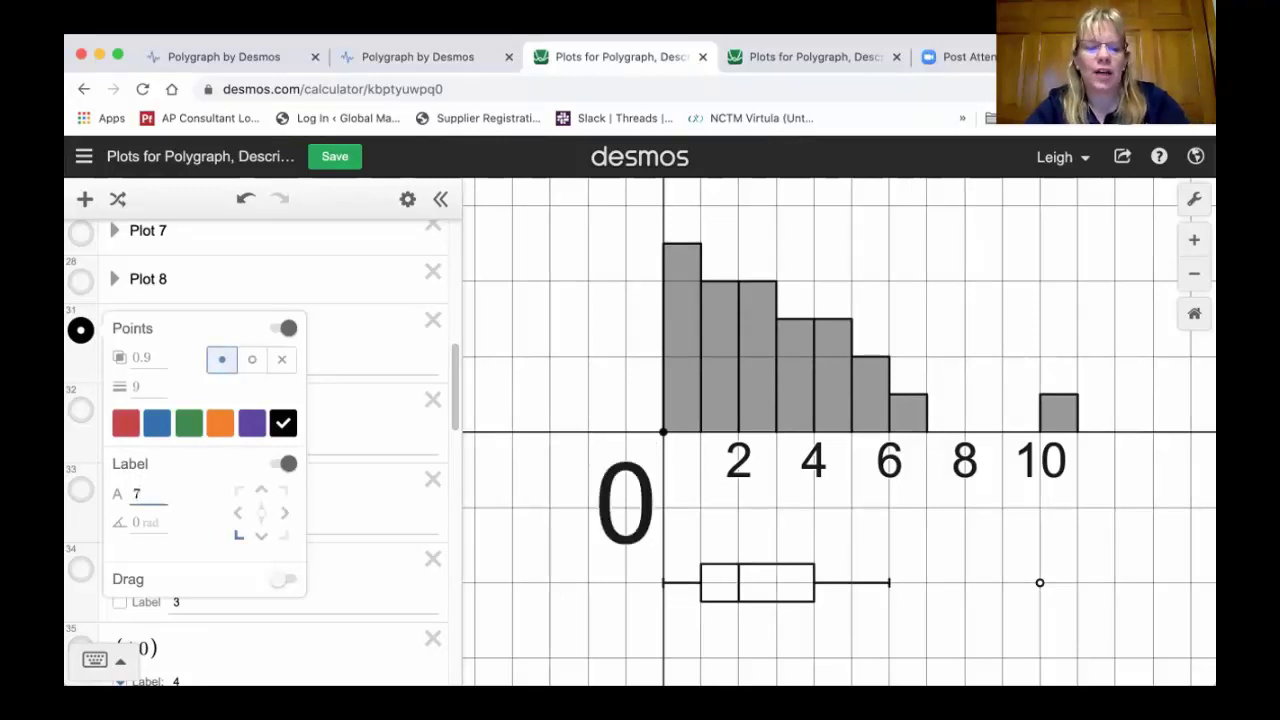
key(BackSpace)
text(3)
click(343, 370)
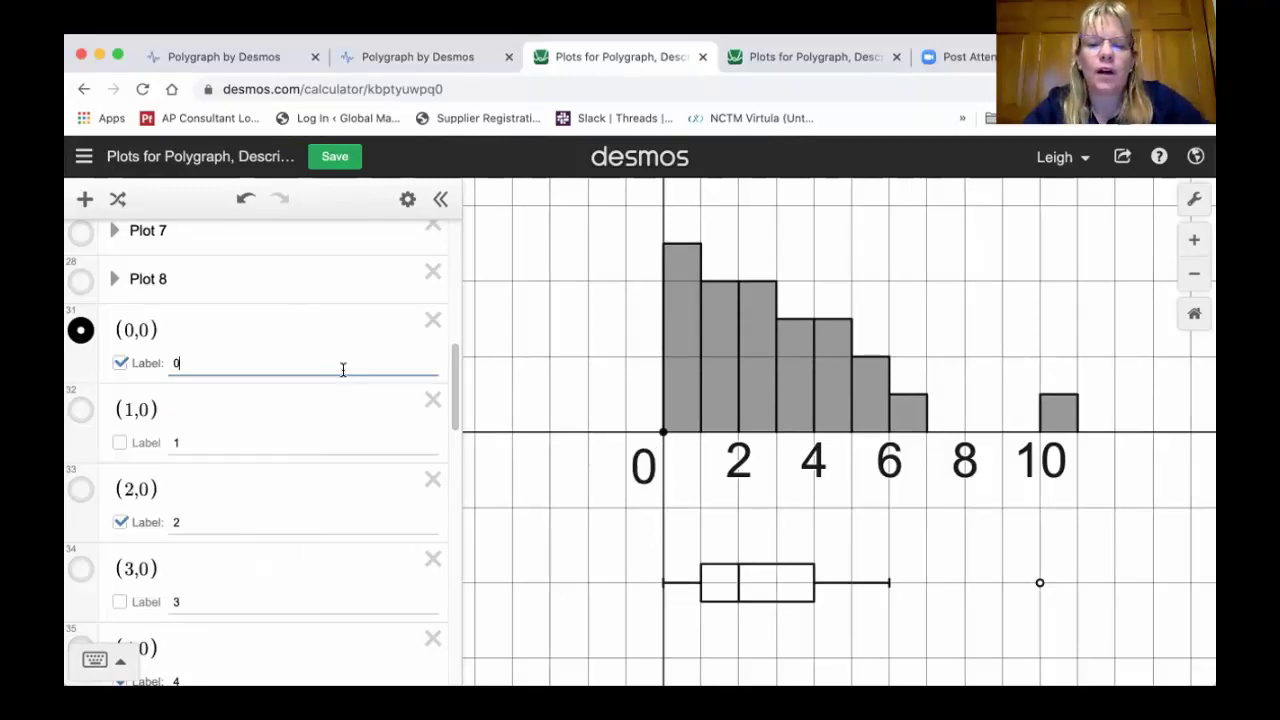
drag(454, 390, 449, 242)
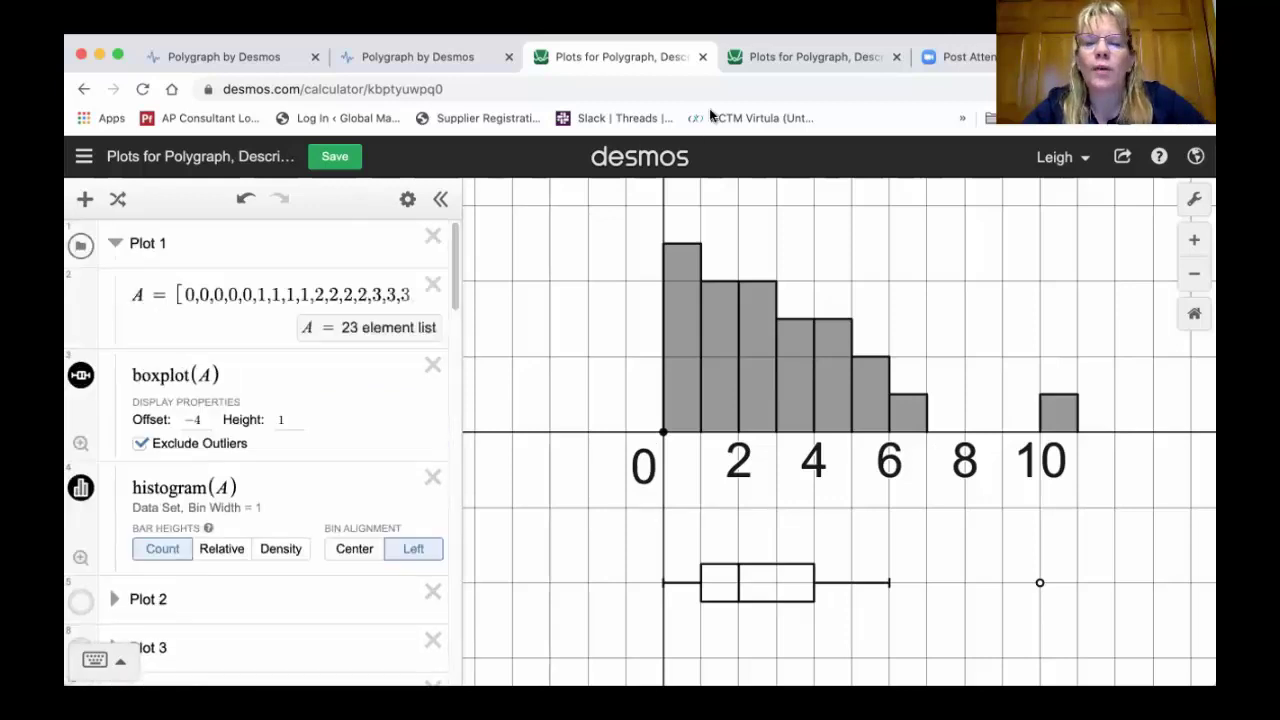
Open the other plots graph, change histogram(E,1) to bin width 3, and zoom to fit.
click(764, 57)
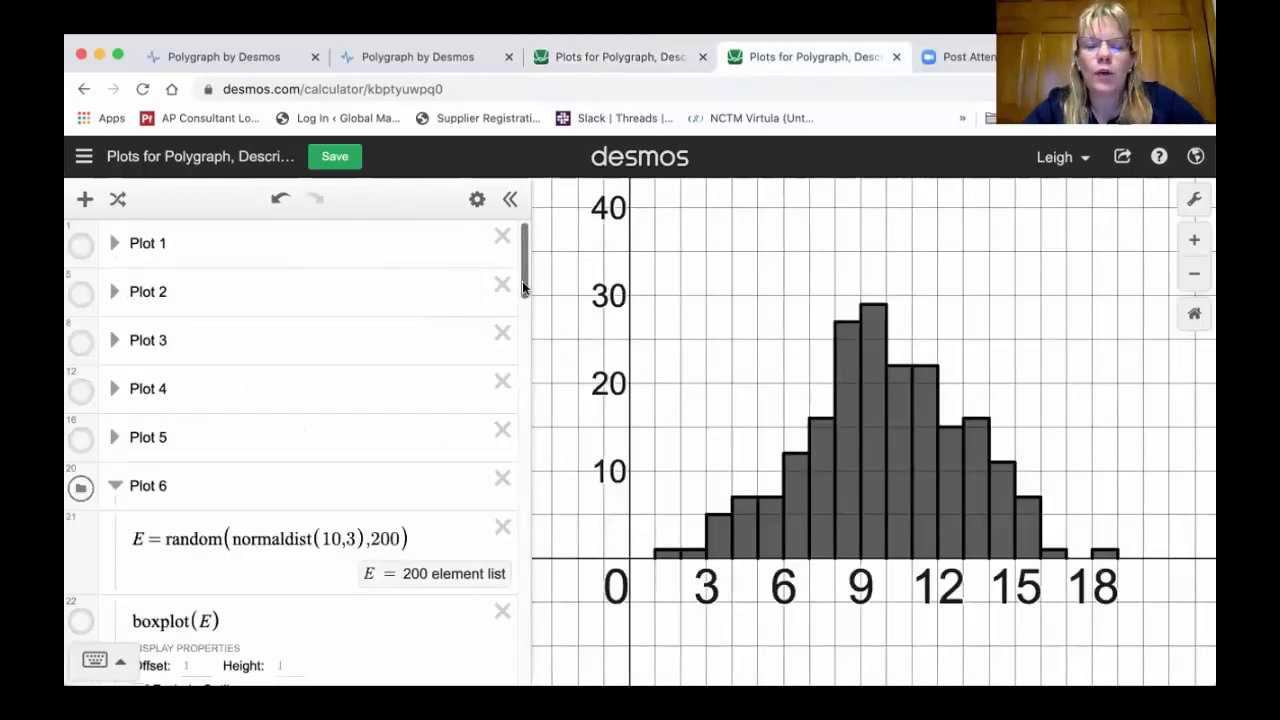
drag(522, 286, 515, 320)
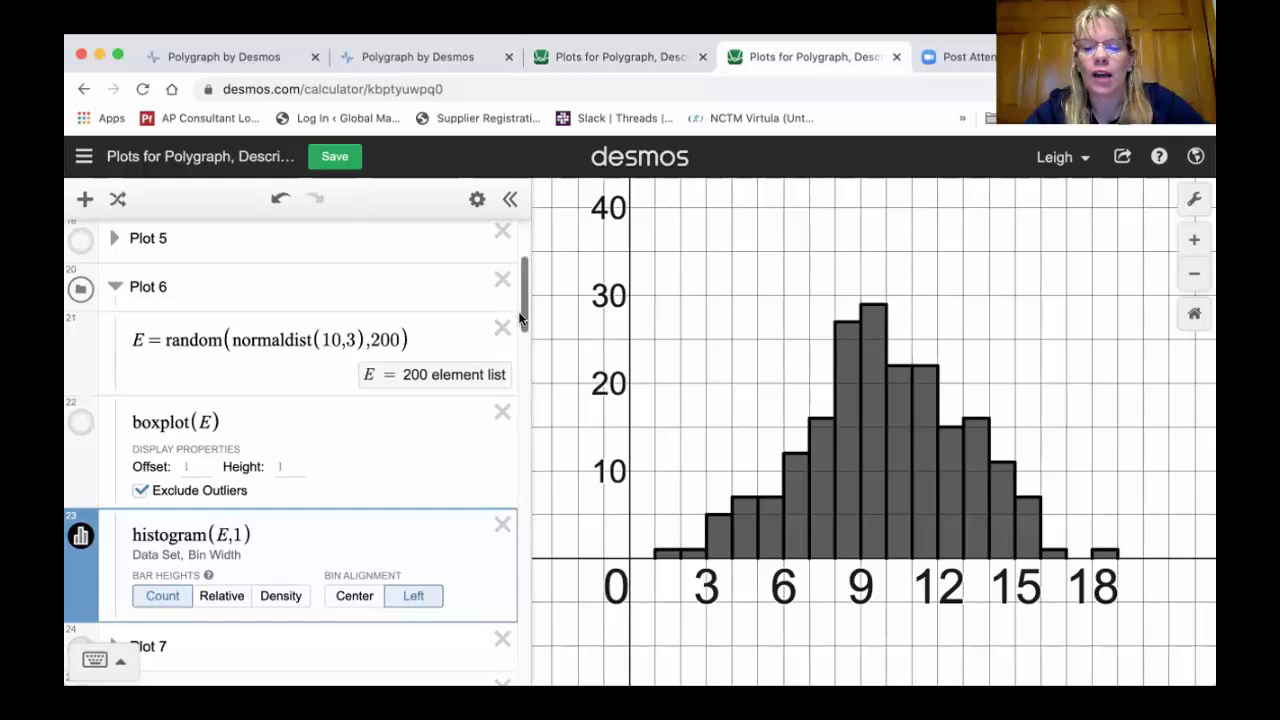
scroll(517, 313, down, 3)
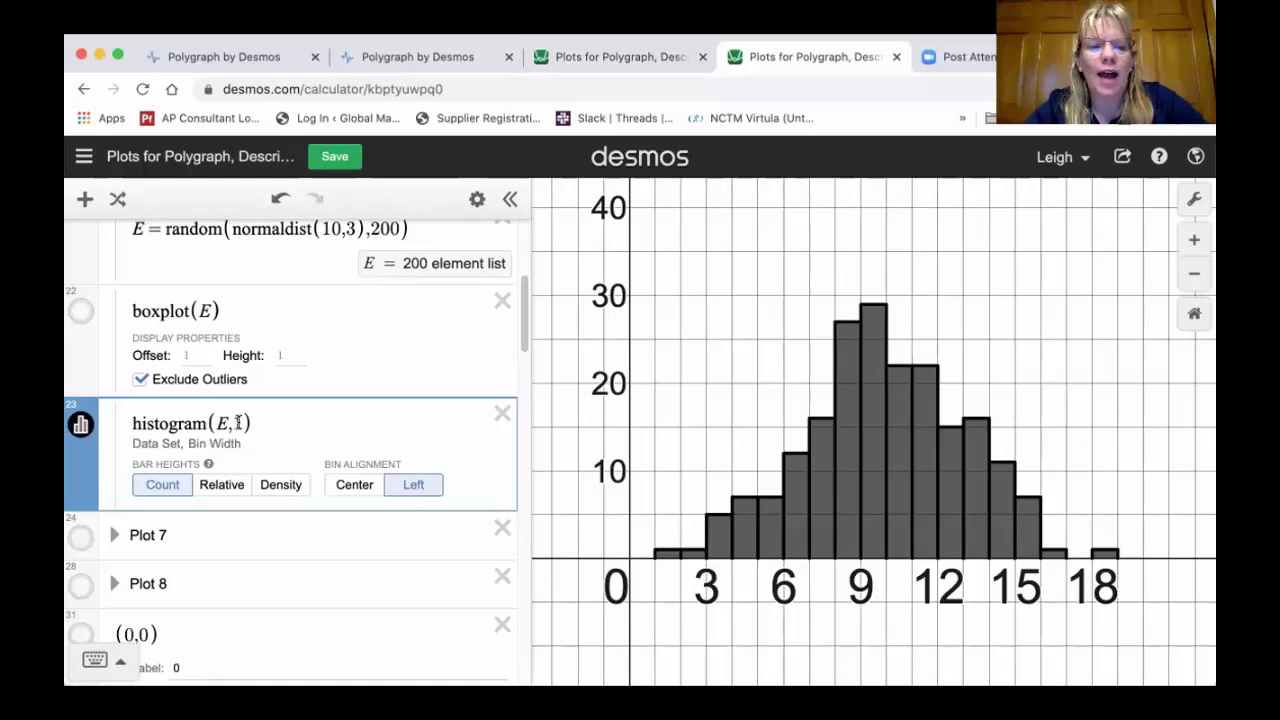
click(239, 422)
key(BackSpace)
text(3)
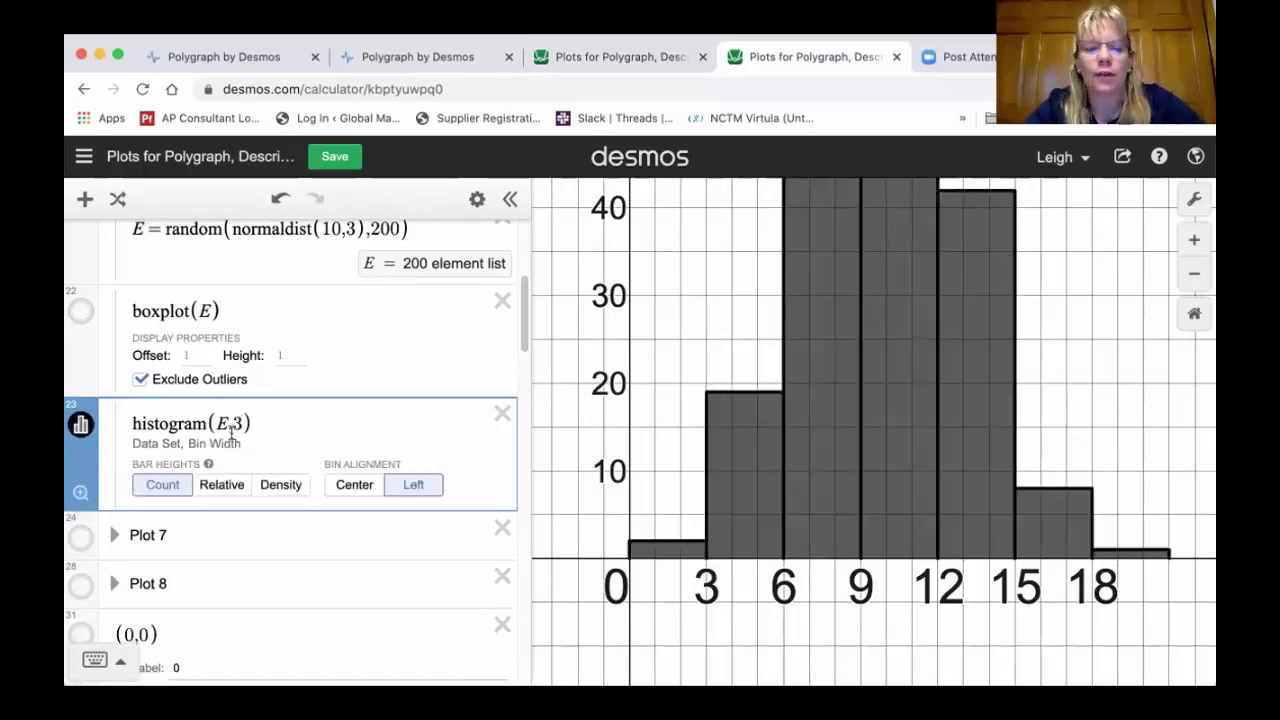
click(81, 494)
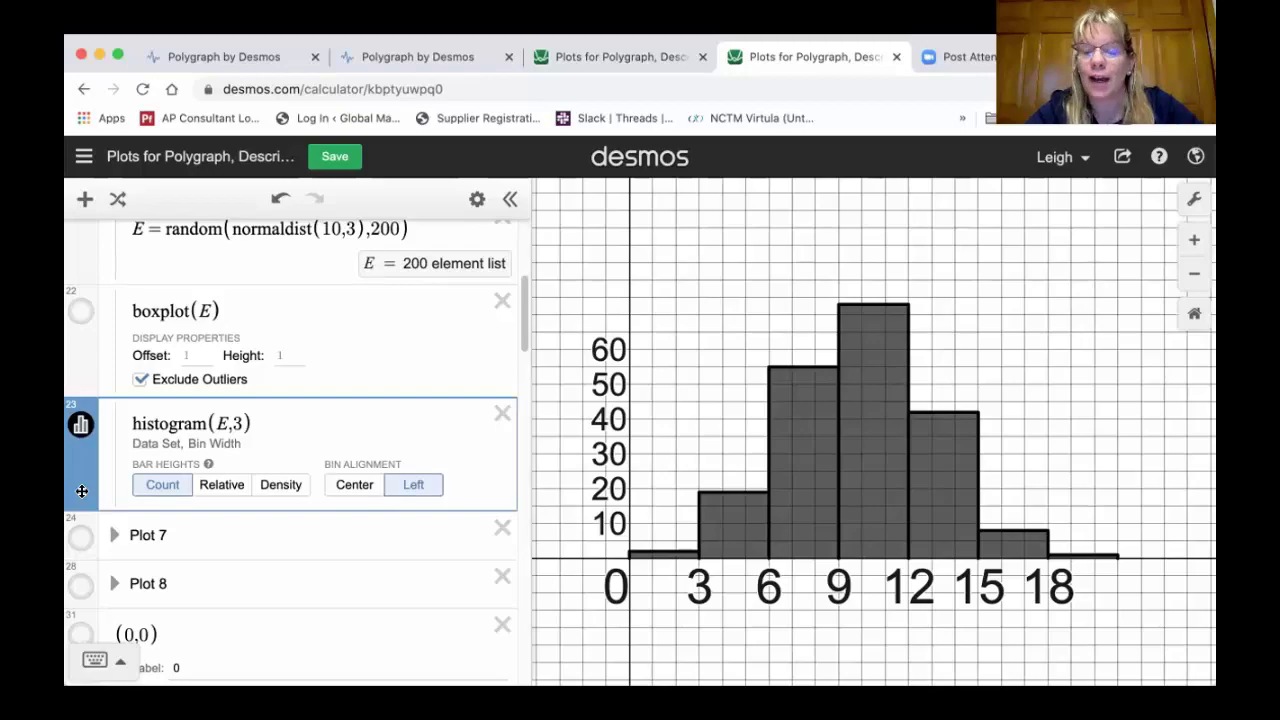
scroll(394, 360, down, 2)
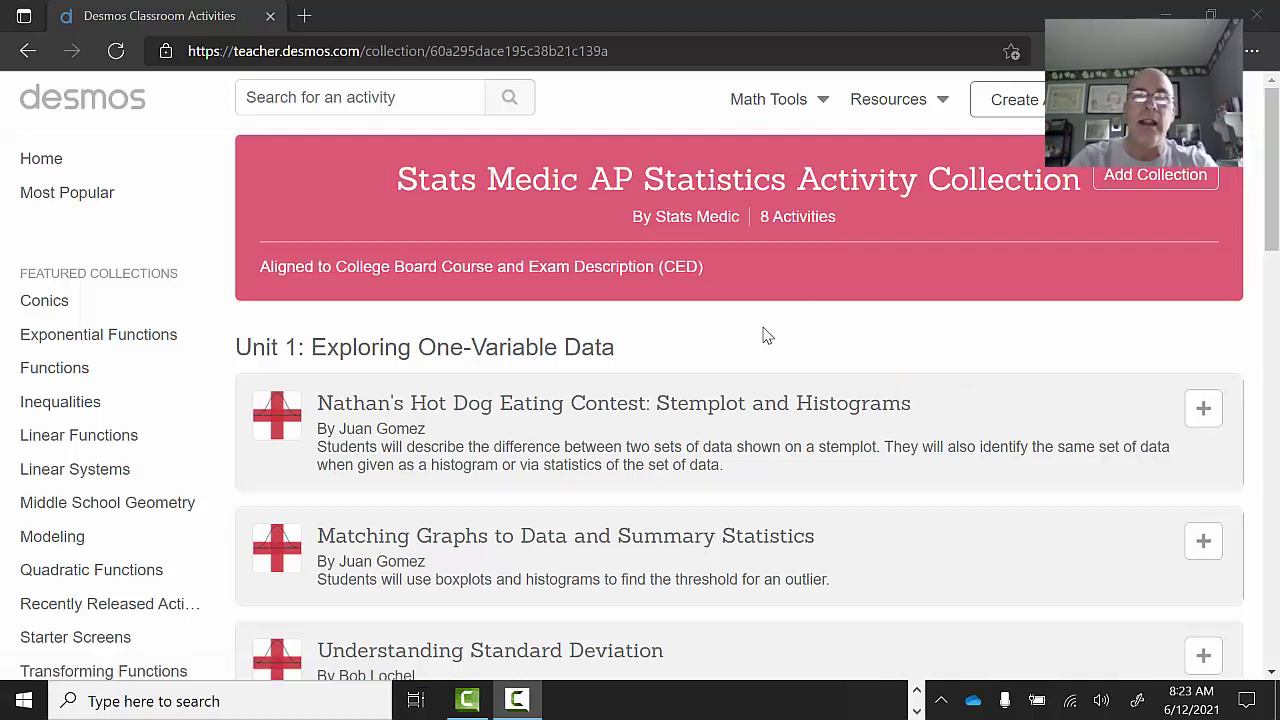
Scroll through the Stats Medic collection's units, briefly highlighting the Unit 1 heading.
scroll(766, 344, down, 4)
scroll(779, 349, up, 4)
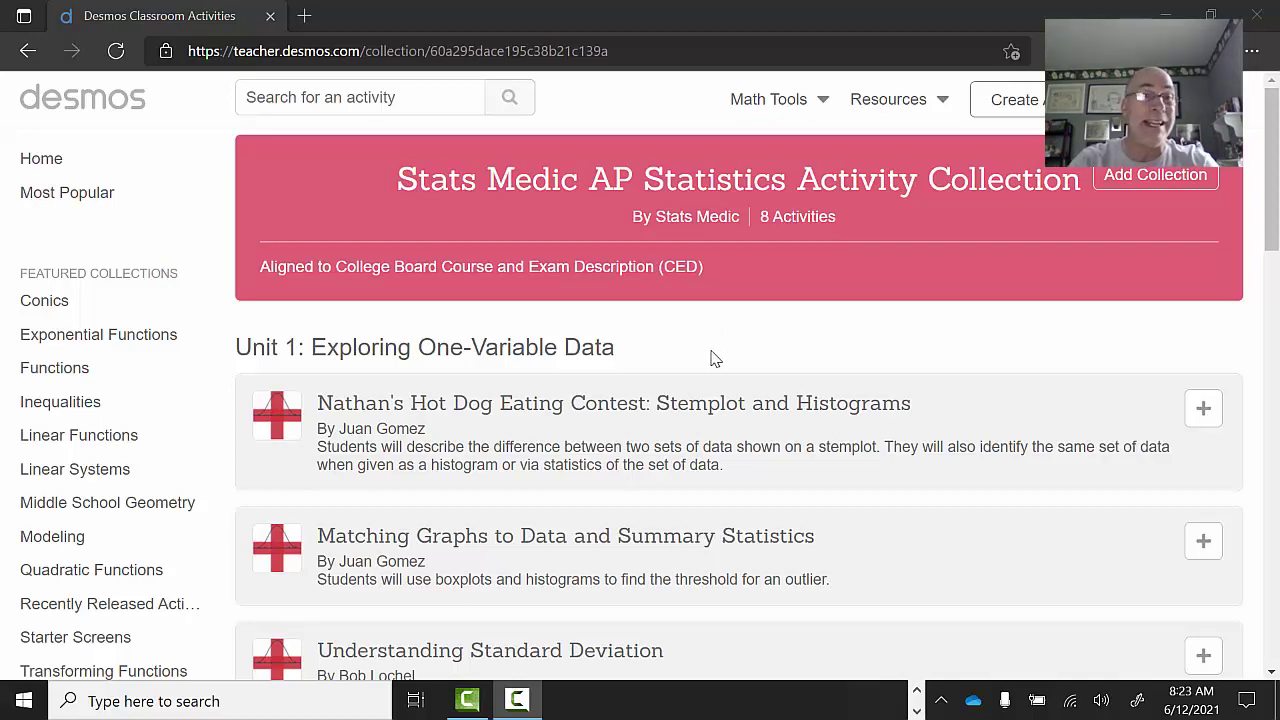
drag(672, 350, 236, 350)
click(751, 337)
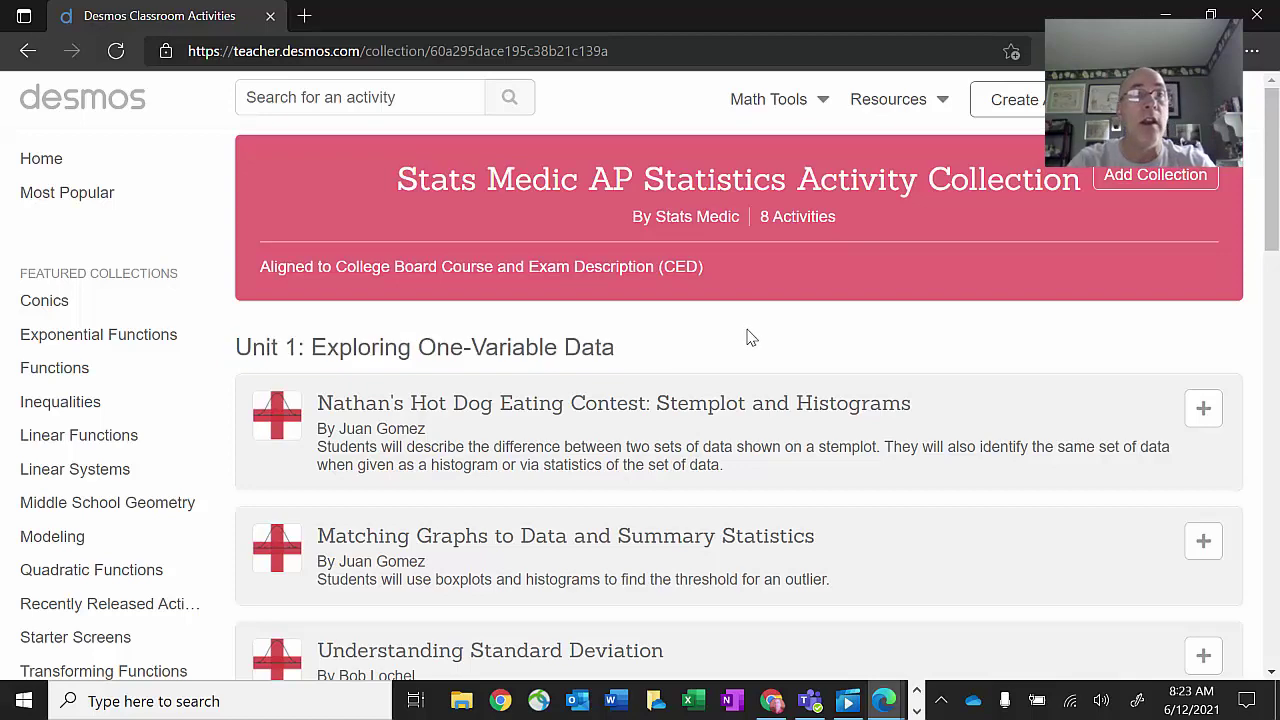
scroll(836, 372, down, 2)
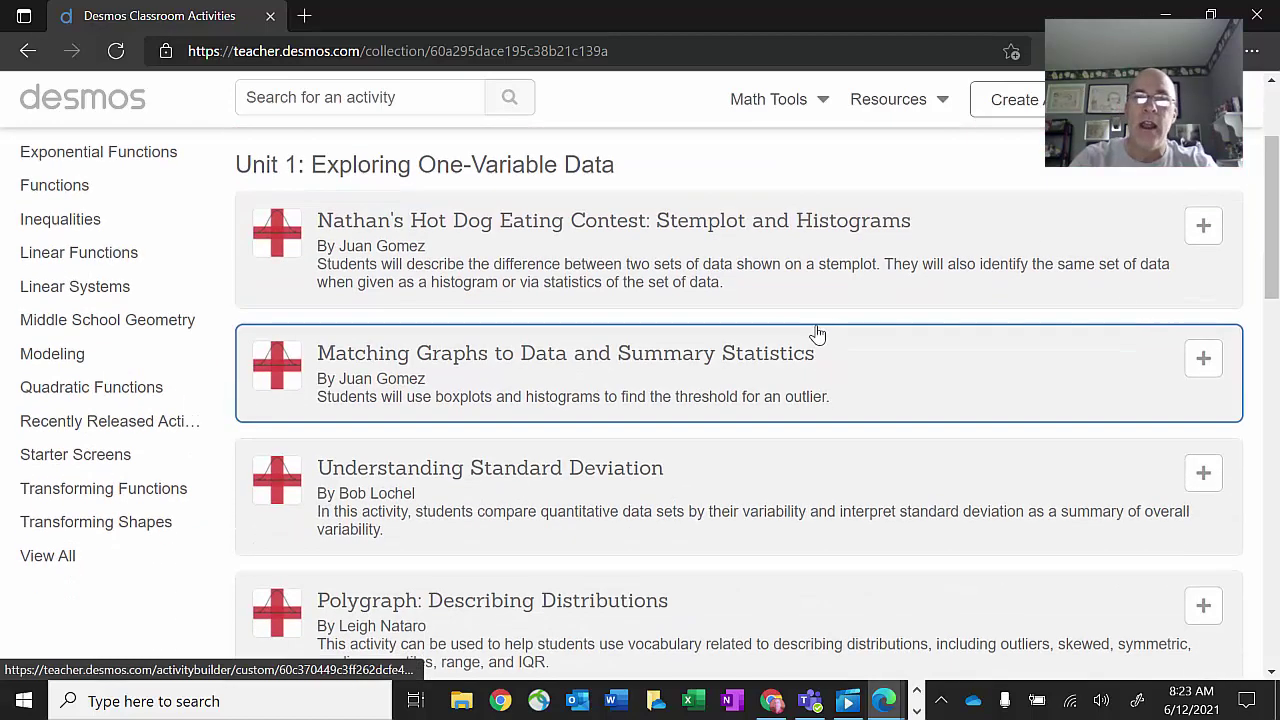
scroll(817, 332, down, 6)
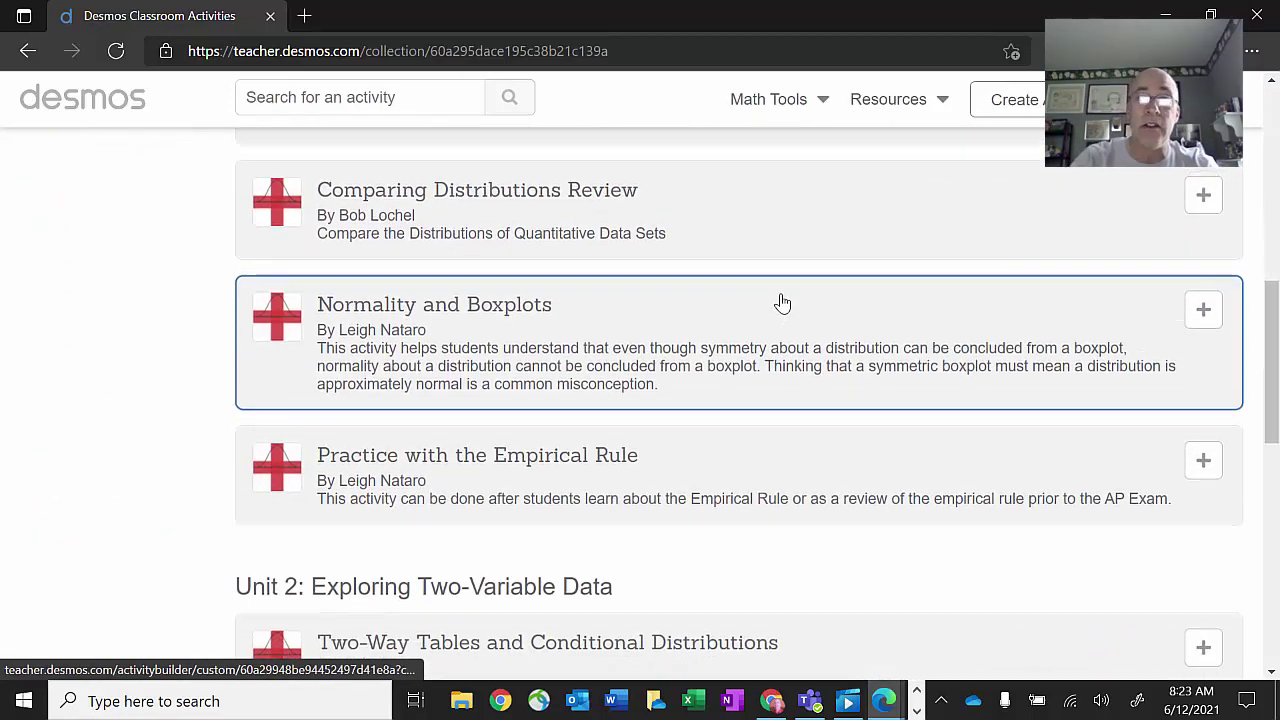
scroll(783, 303, up, 2)
scroll(786, 314, down, 5)
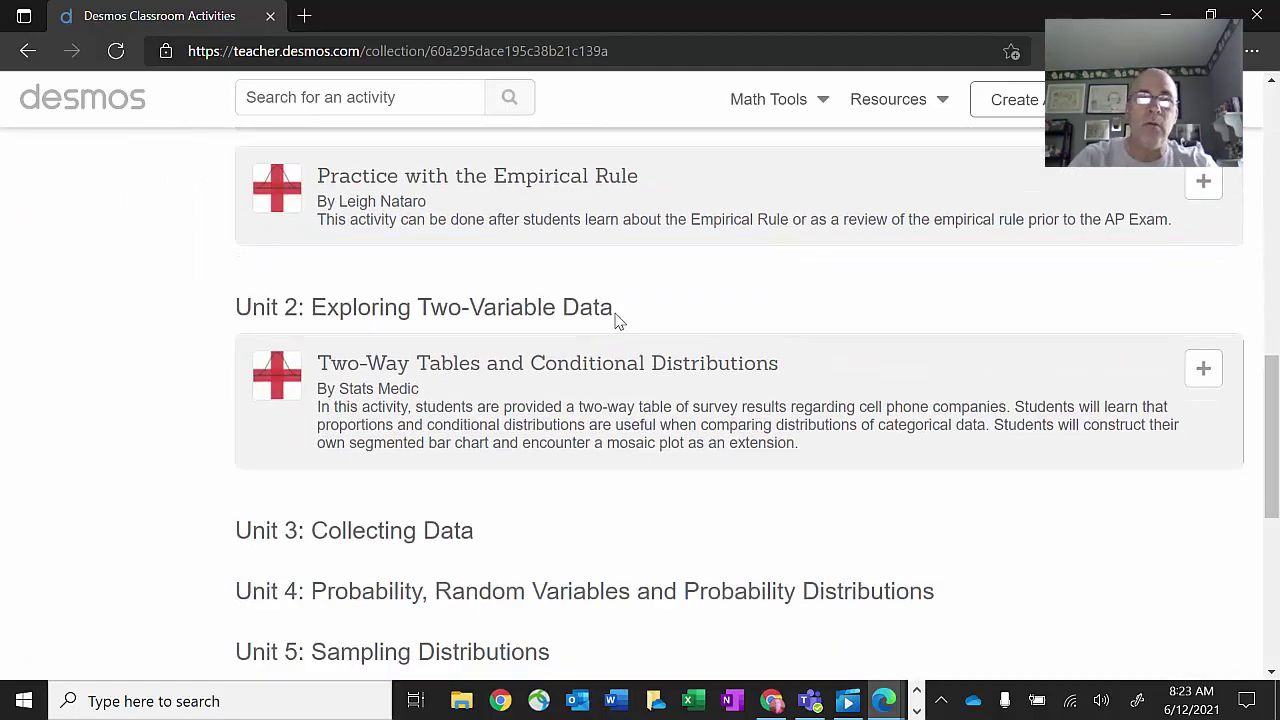
scroll(628, 480, down, 1)
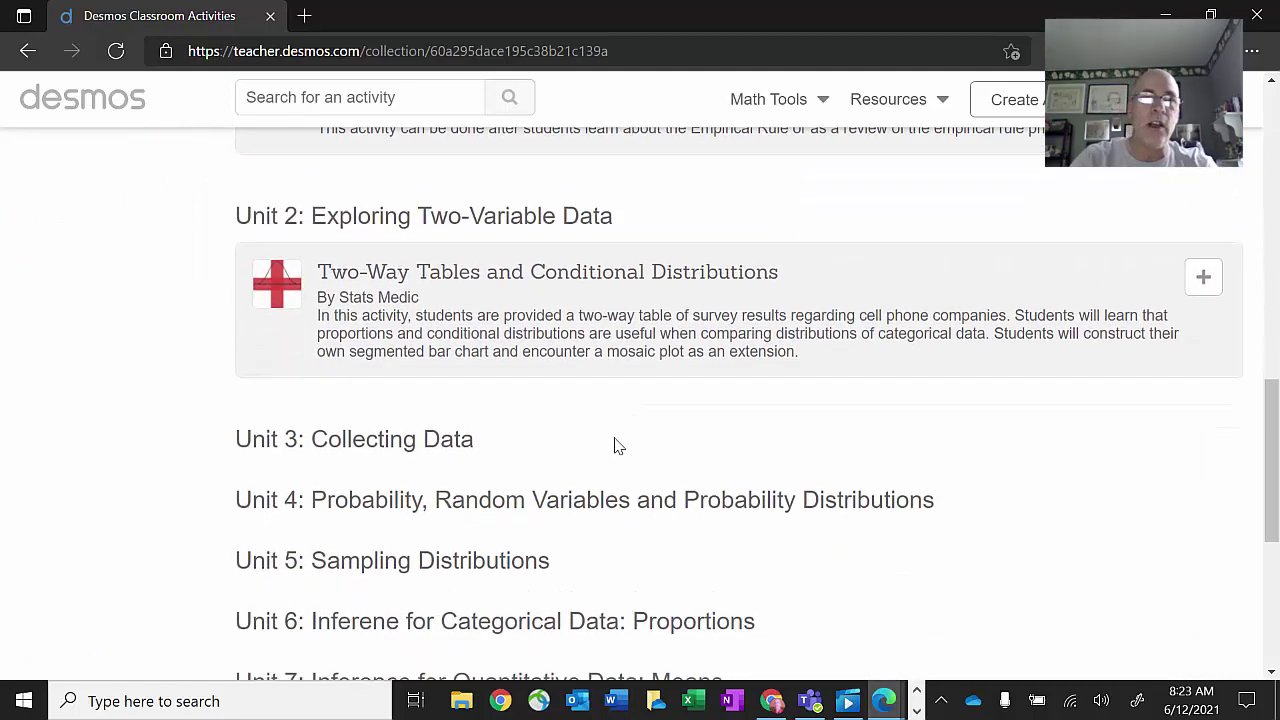
scroll(612, 438, down, 4)
scroll(903, 411, up, 3)
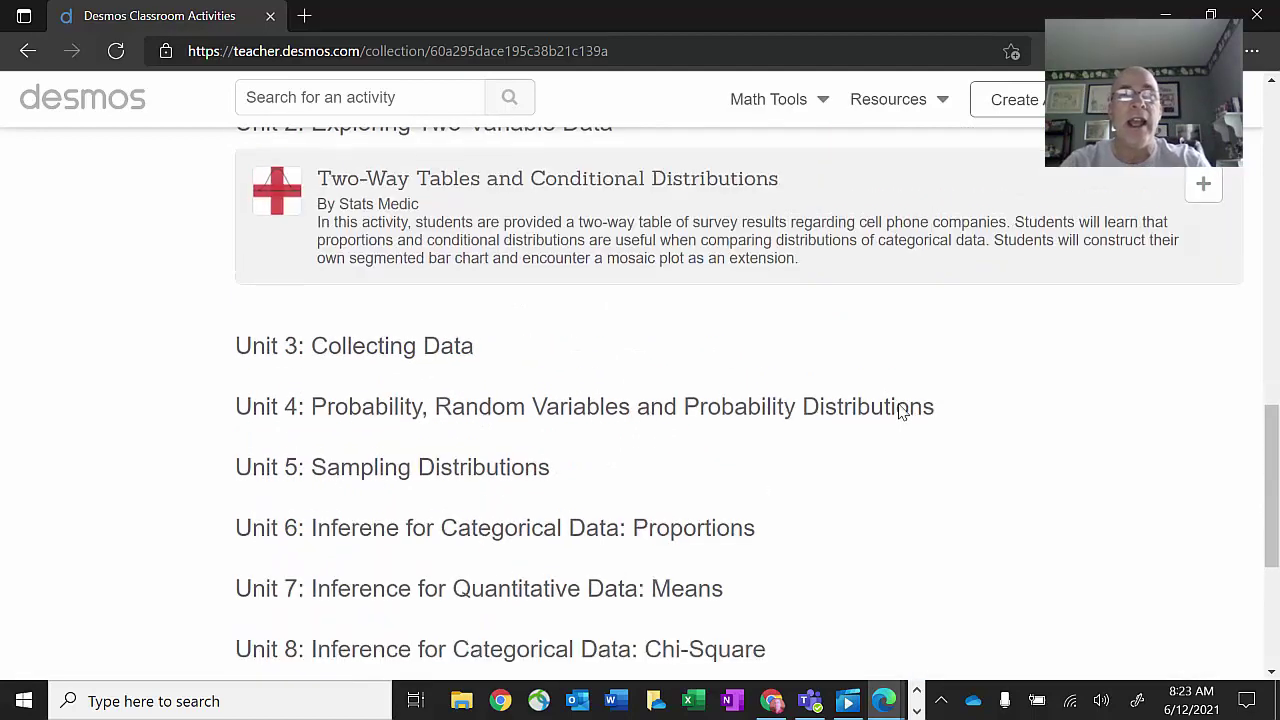
scroll(900, 405, up, 10)
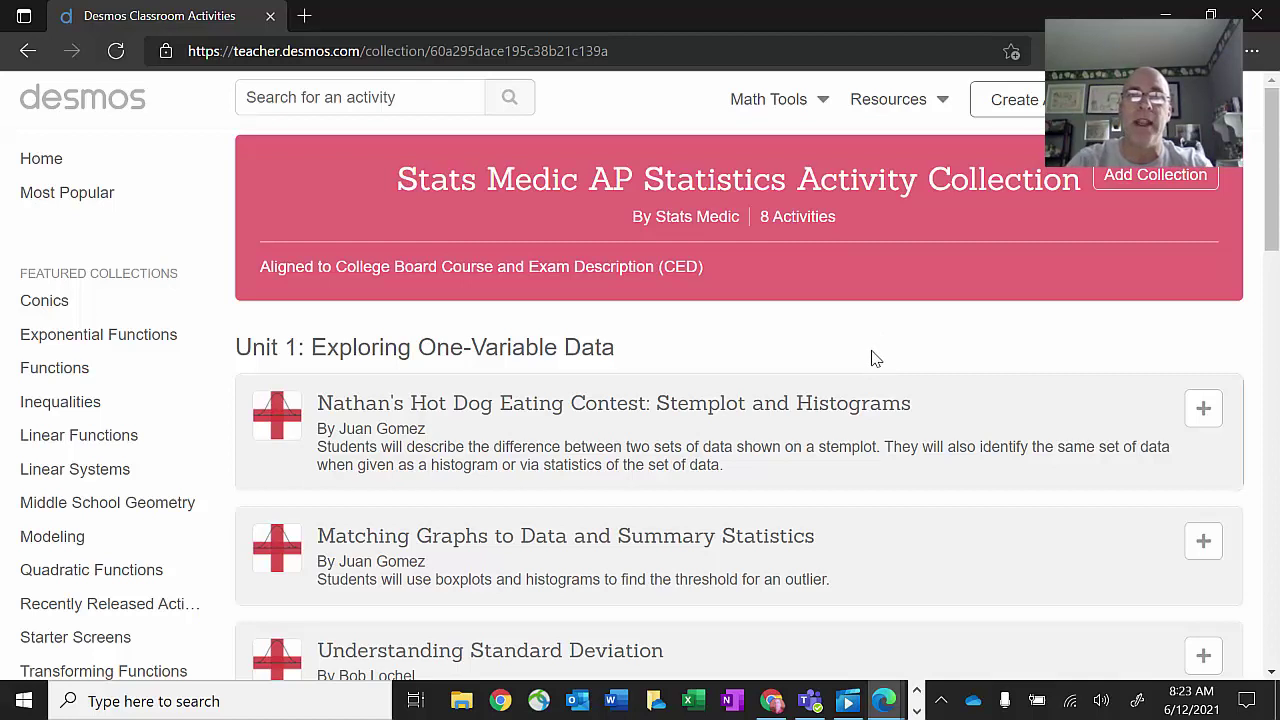
scroll(888, 344, down, 2)
scroll(888, 344, down, 2)
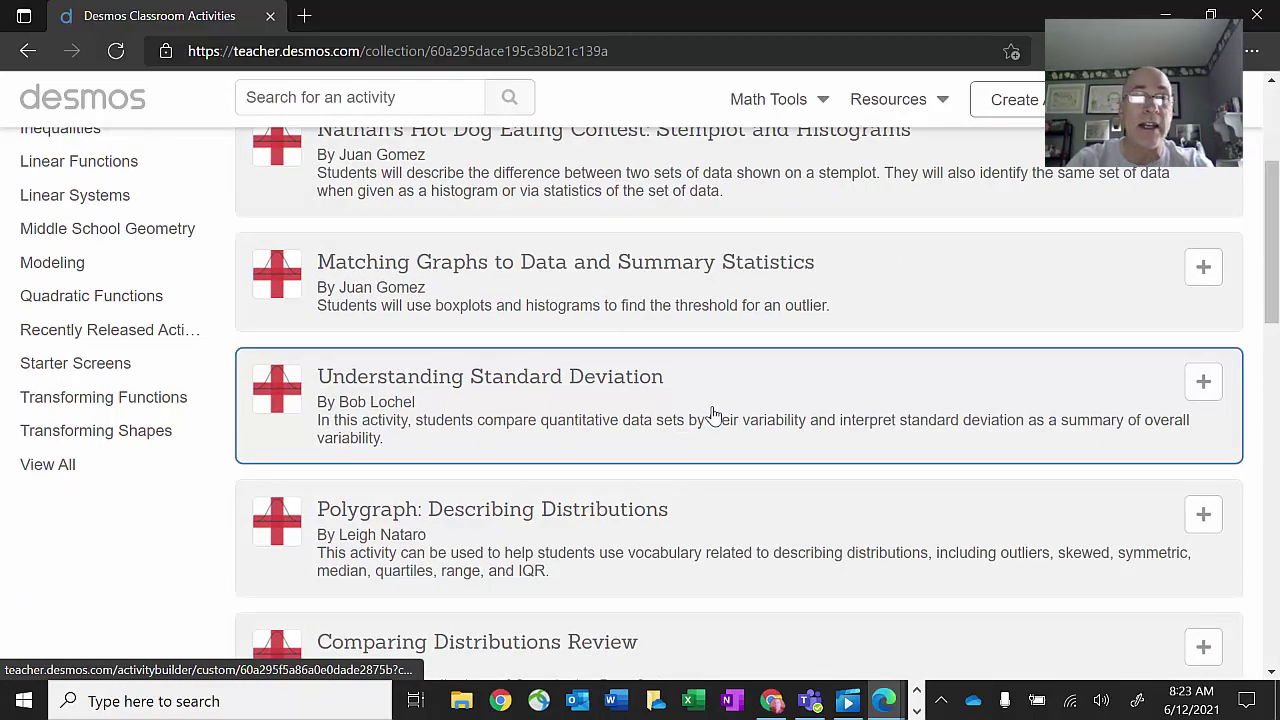
scroll(711, 412, down, 2)
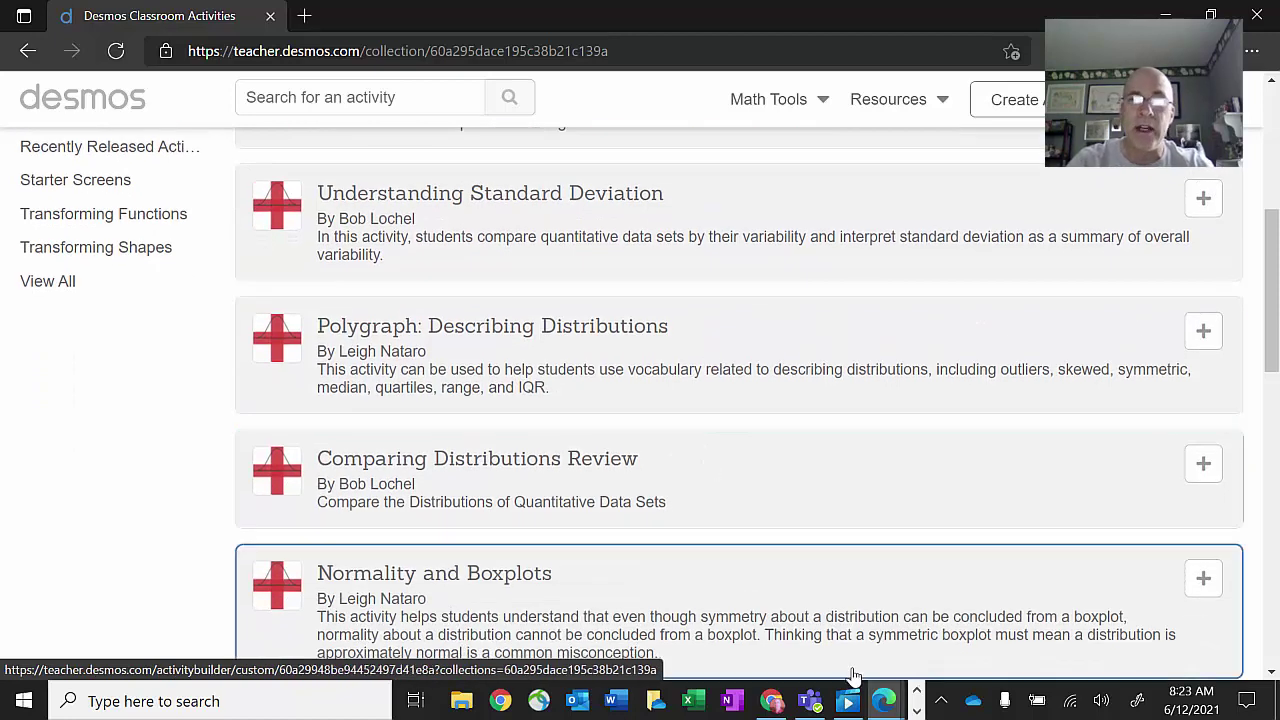
Bring the Collections window forward, close the Share Collection dialog, and switch to Understanding Standard Deviation.
mouse_move(884, 701)
click(822, 623)
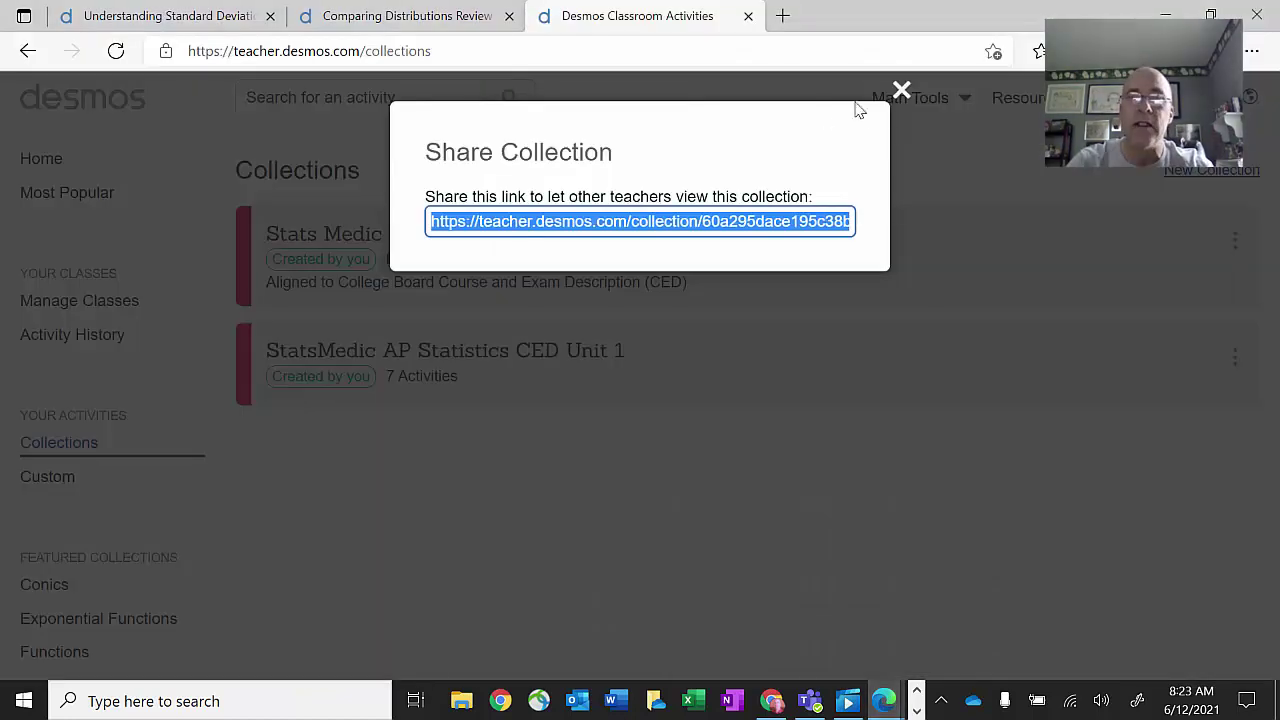
click(901, 90)
click(205, 12)
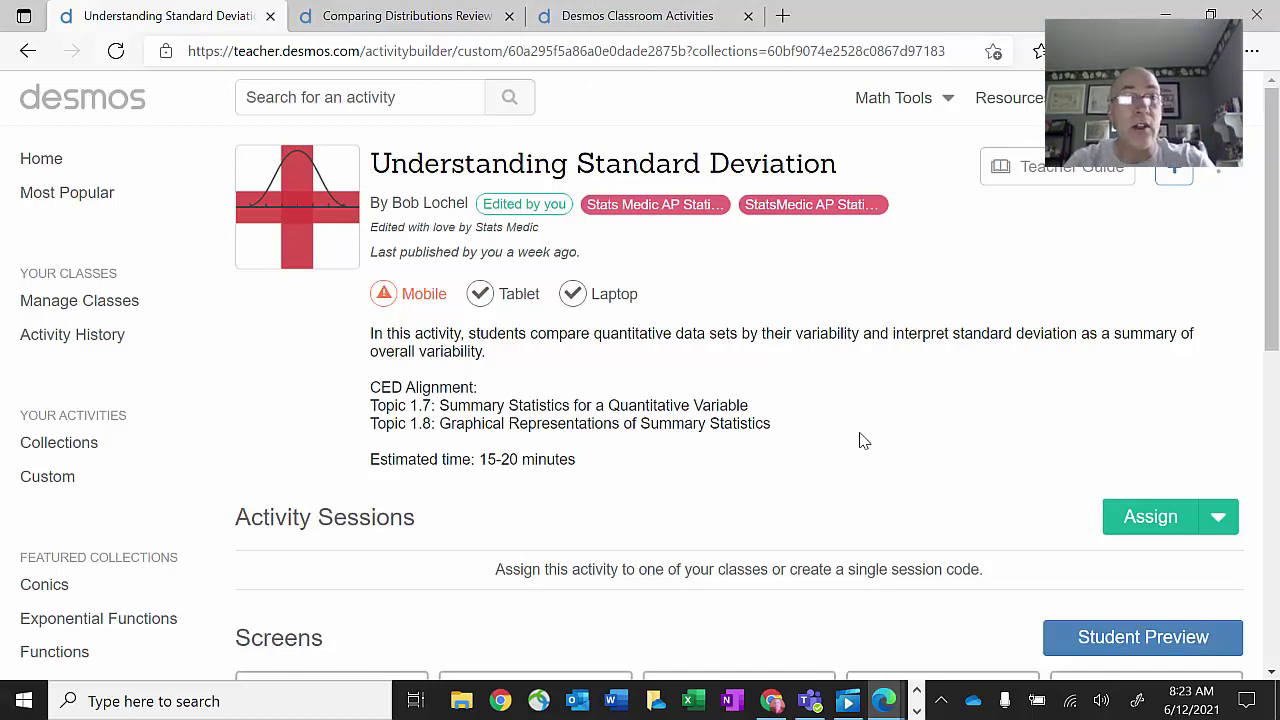
Highlight the CED alignment, estimated time, description, and Topic 1.7 and 1.8 lines.
drag(579, 459, 459, 345)
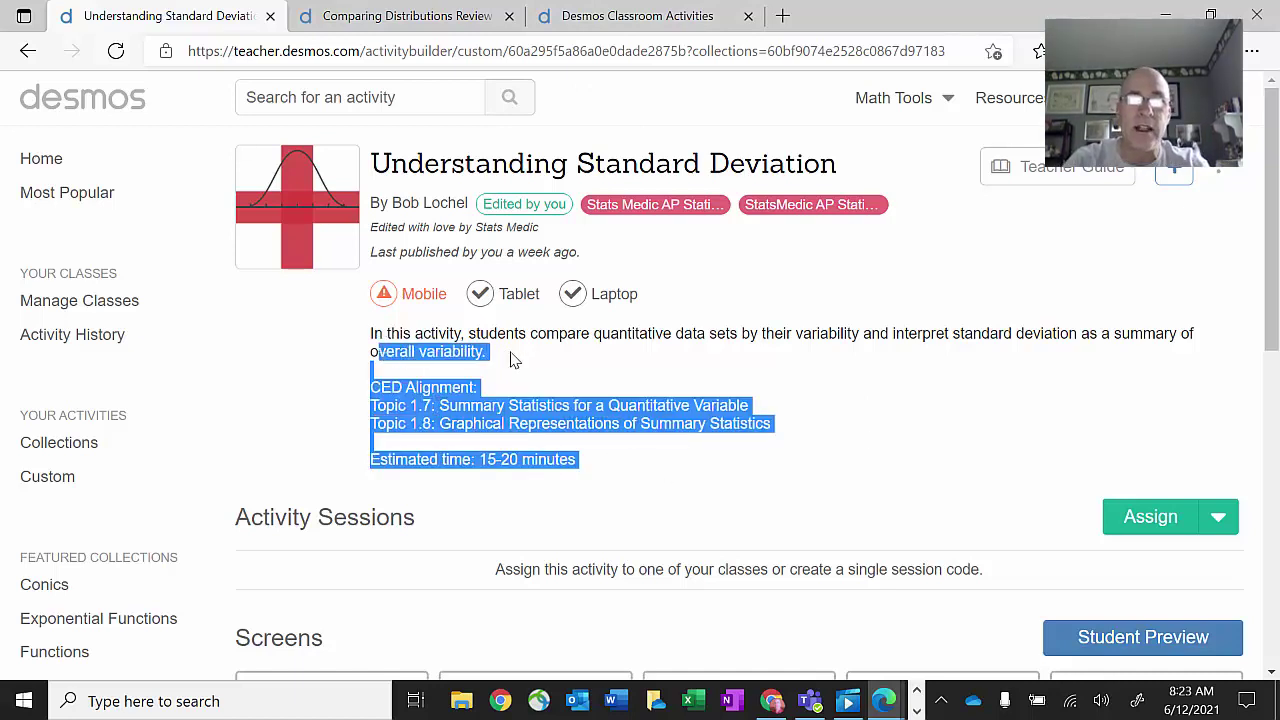
click(429, 343)
drag(372, 333, 484, 352)
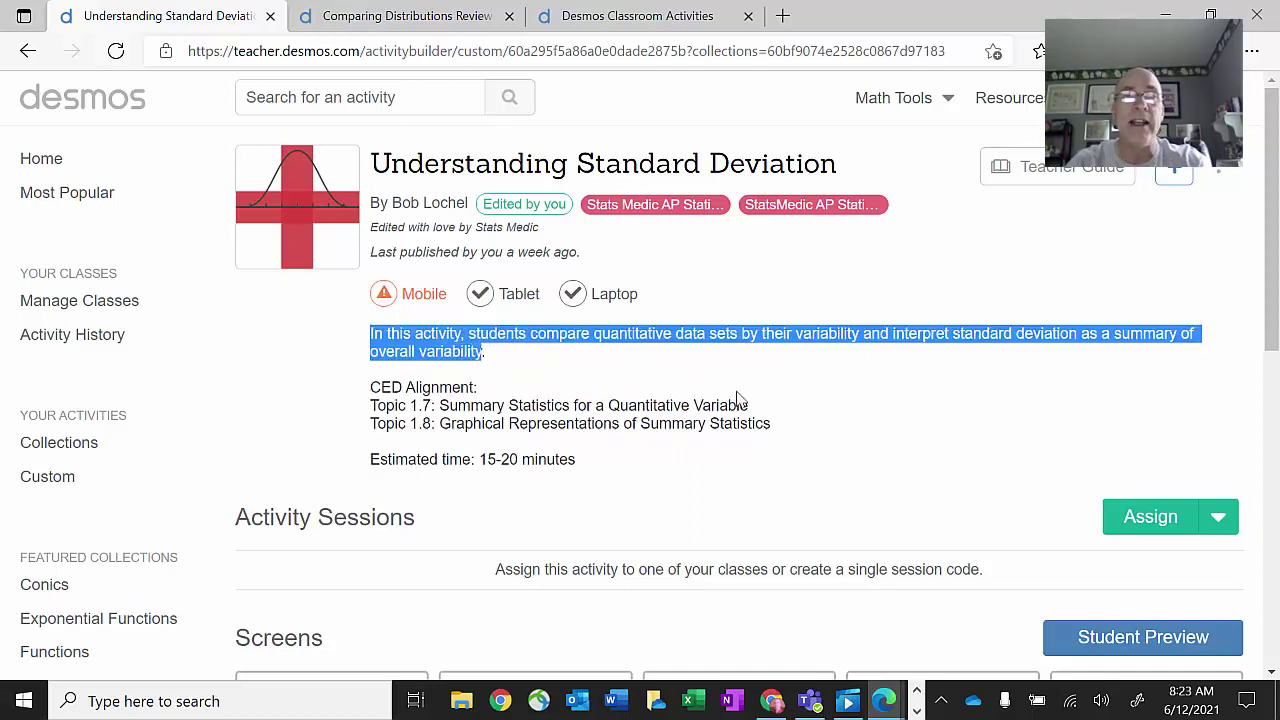
click(926, 440)
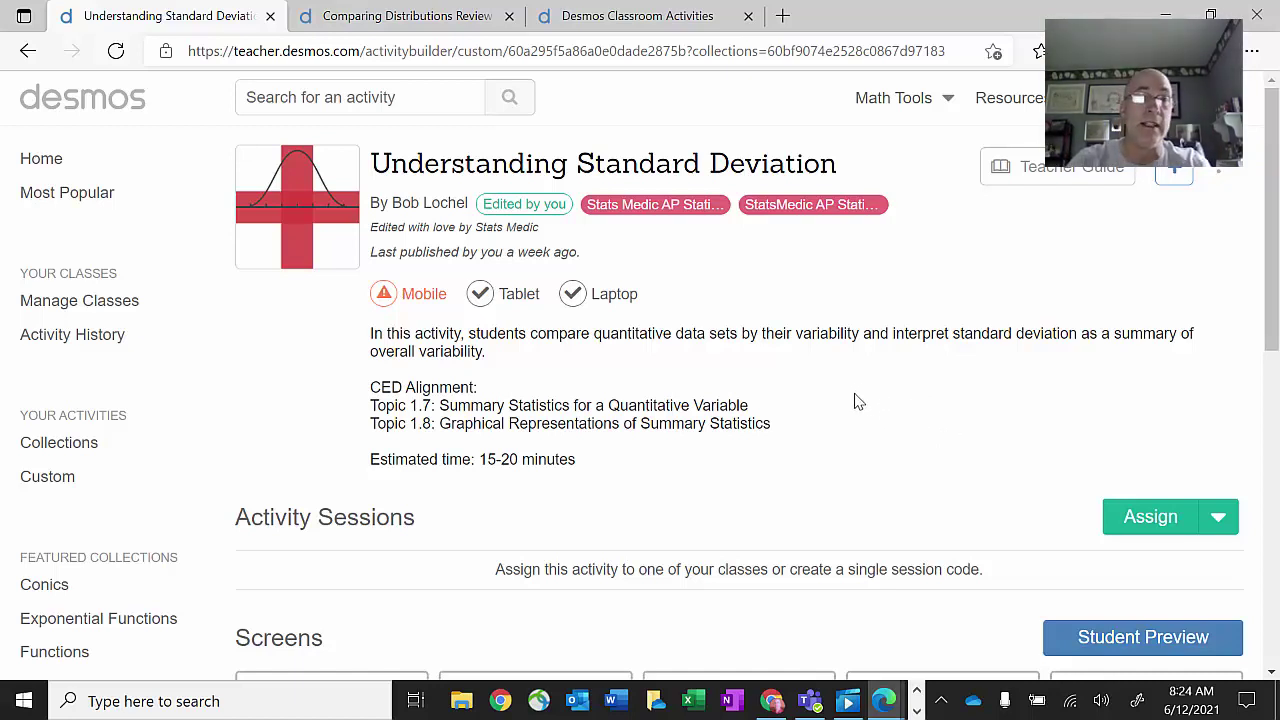
drag(772, 425, 370, 412)
click(770, 393)
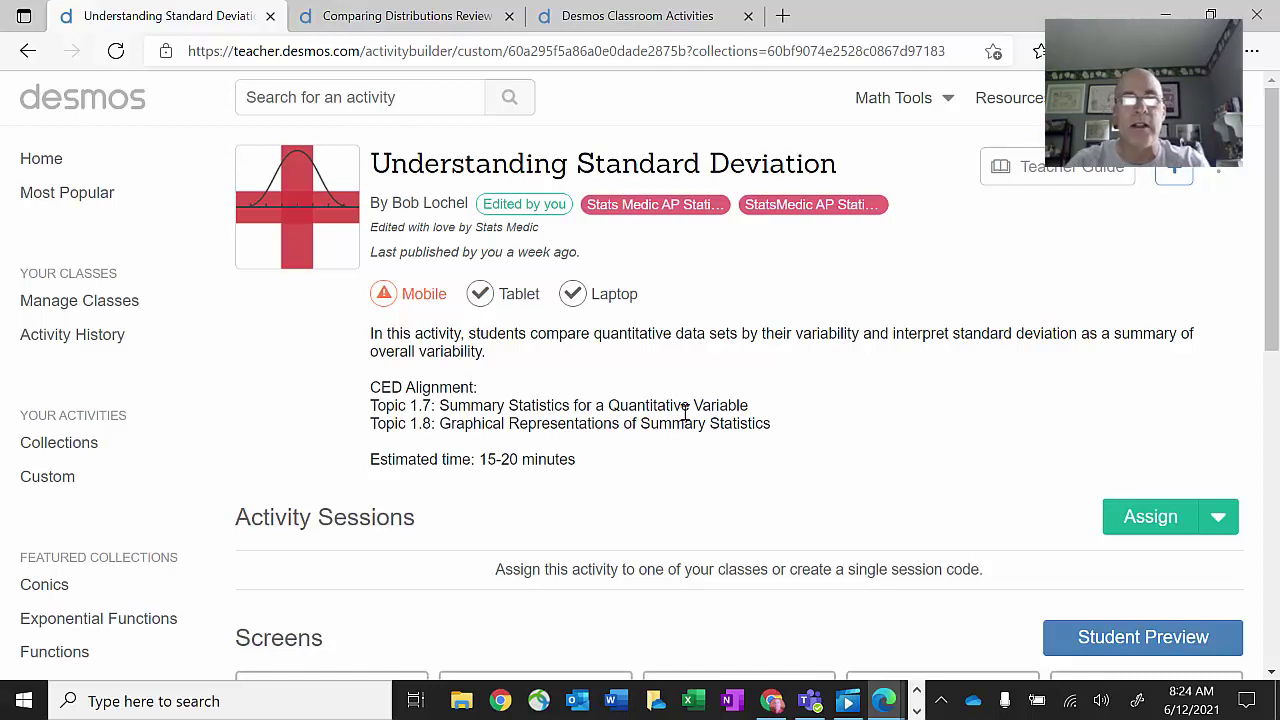
Scroll to the Screens list and open screen card 1, HI / LO, as a student preview.
scroll(786, 474, down, 3)
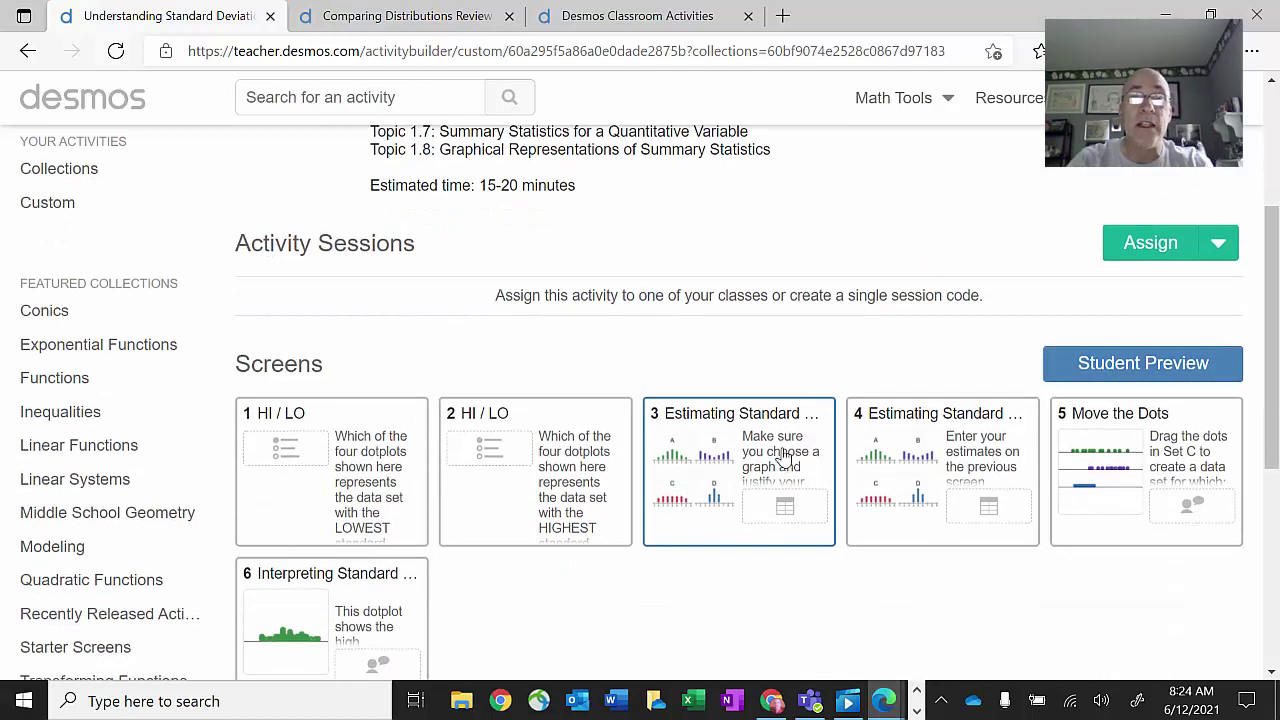
scroll(780, 445, down, 2)
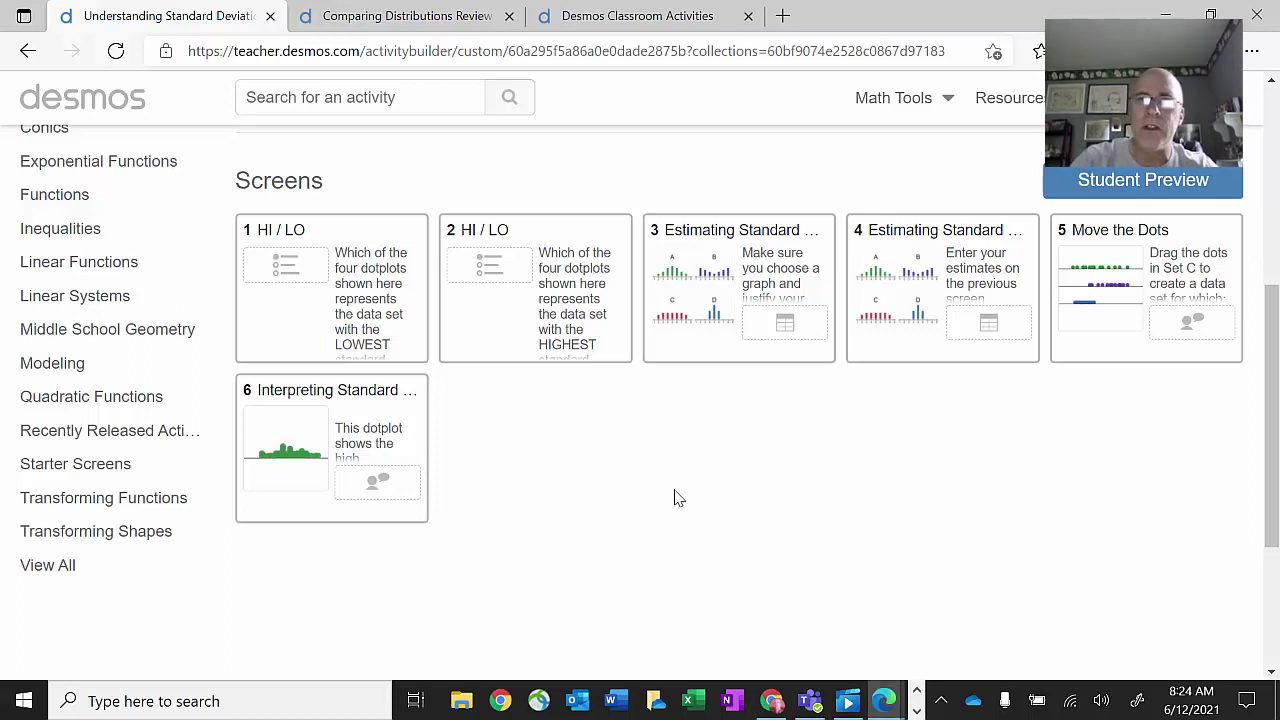
scroll(1094, 263, up, 1)
scroll(1089, 320, down, 1)
click(362, 308)
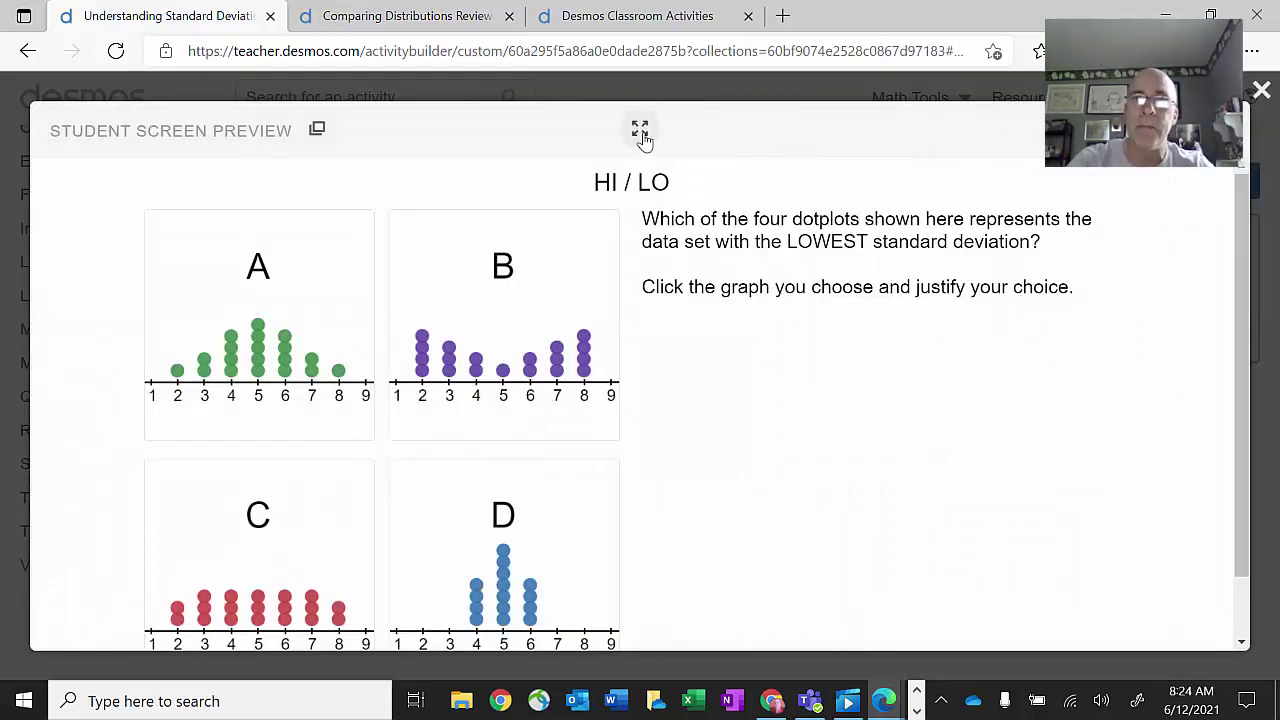
In full screen, choose dotplot D as lowest standard deviation and submit 'least variability'.
click(640, 131)
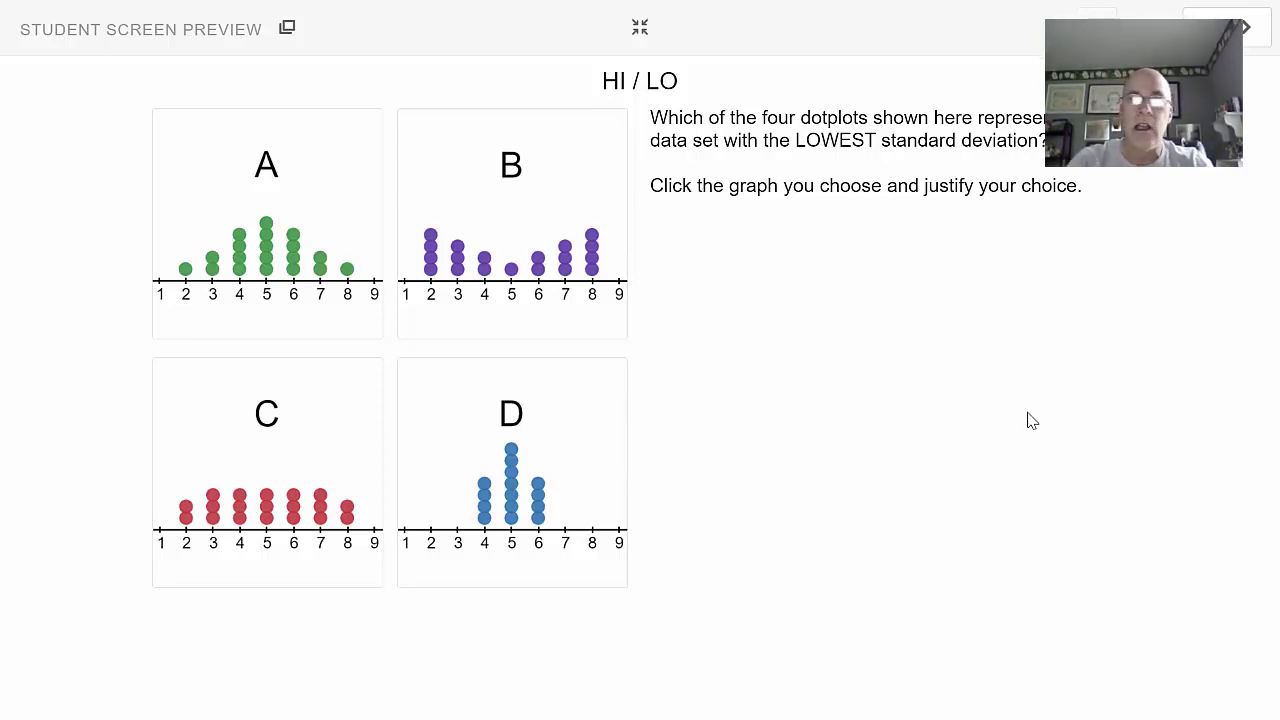
click(525, 467)
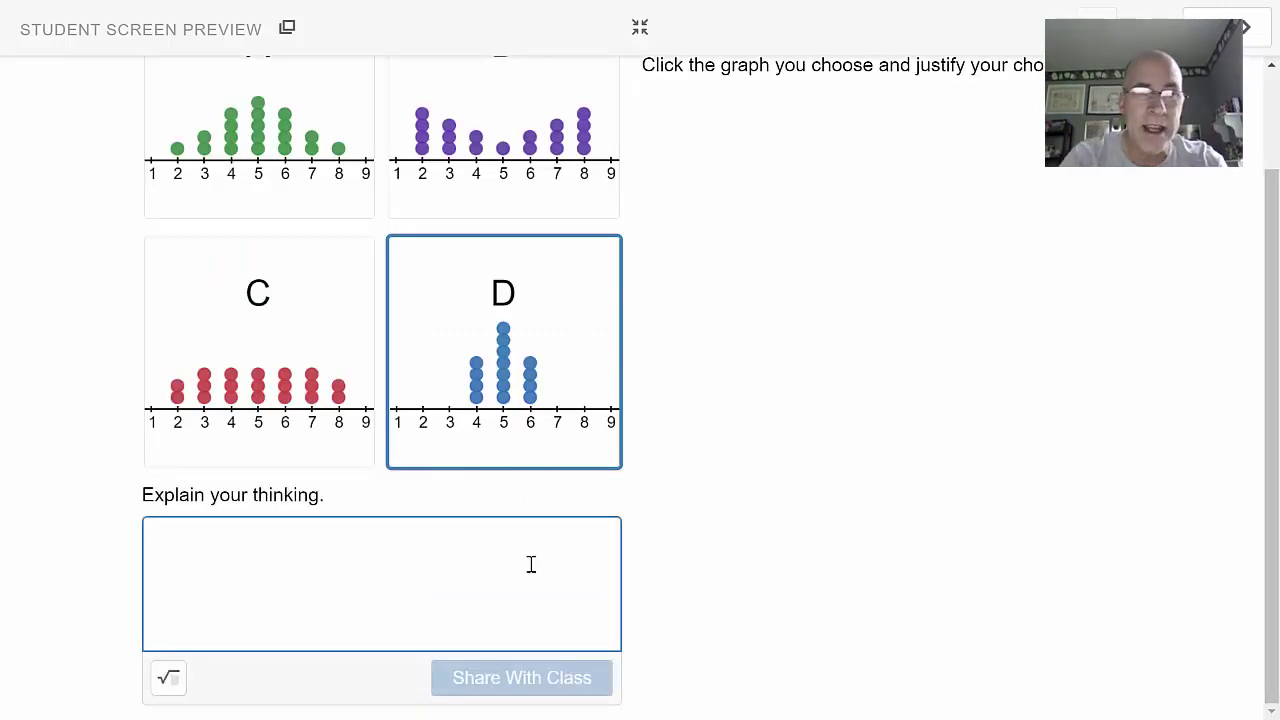
text(least)
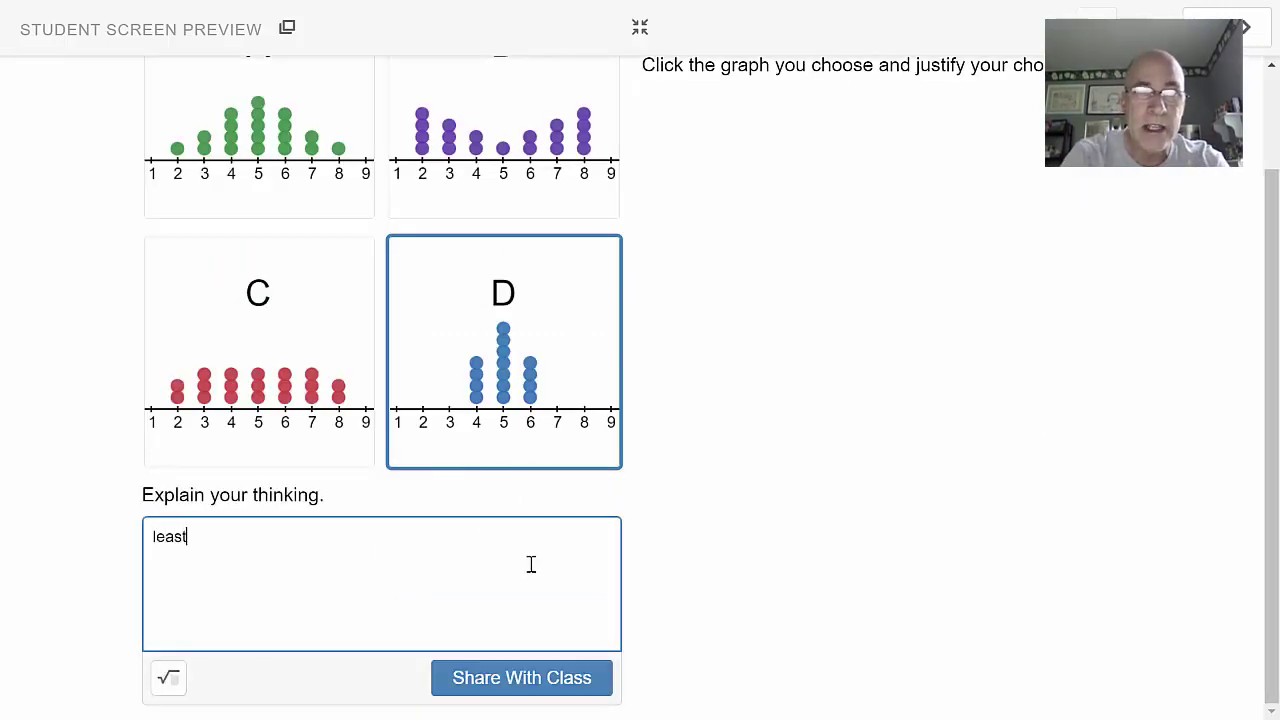
text( variabil)
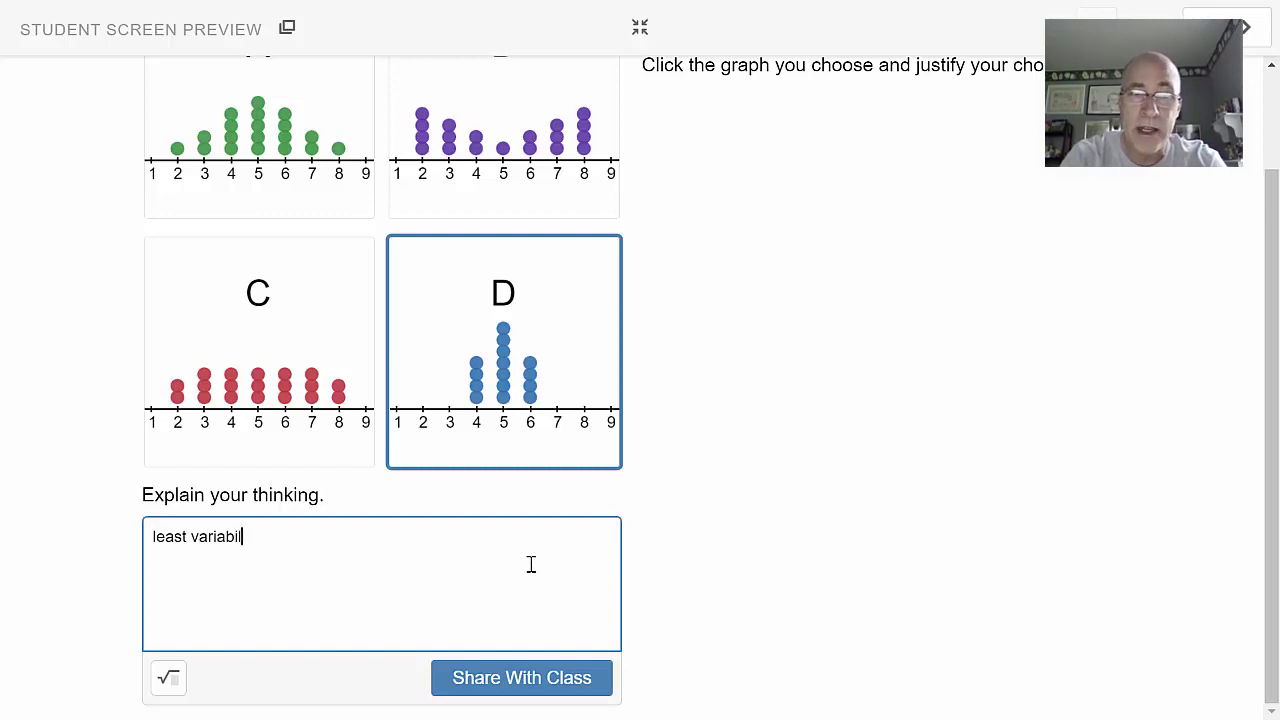
text(ty)
click(572, 679)
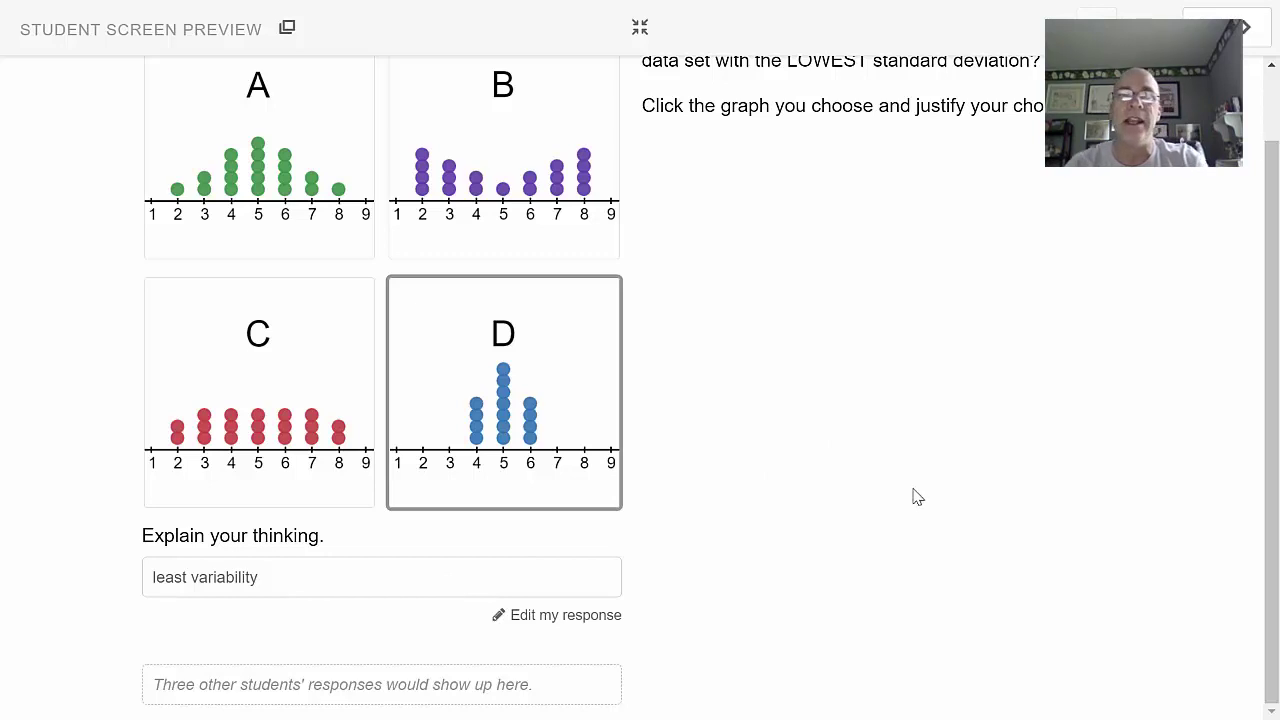
On the next HI / LO screen, pick dotplot A as highest, submit 'scads of variability', and advance.
scroll(906, 456, up, 1)
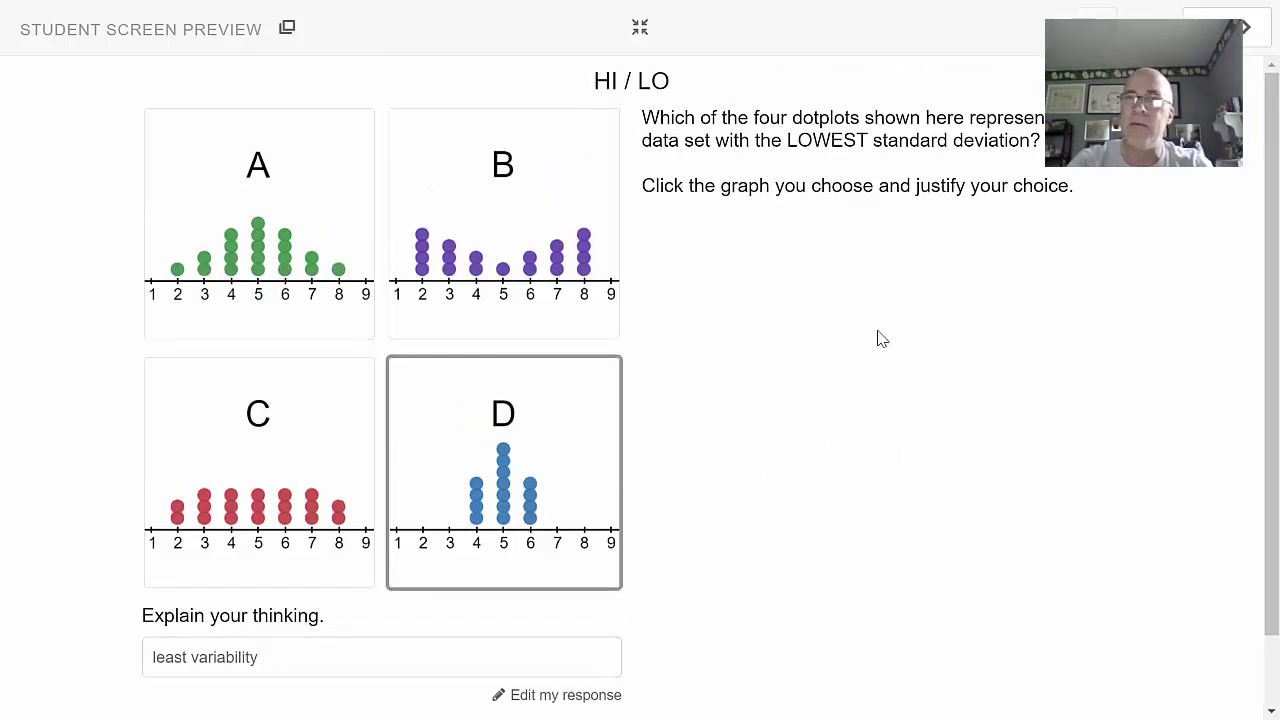
click(1243, 27)
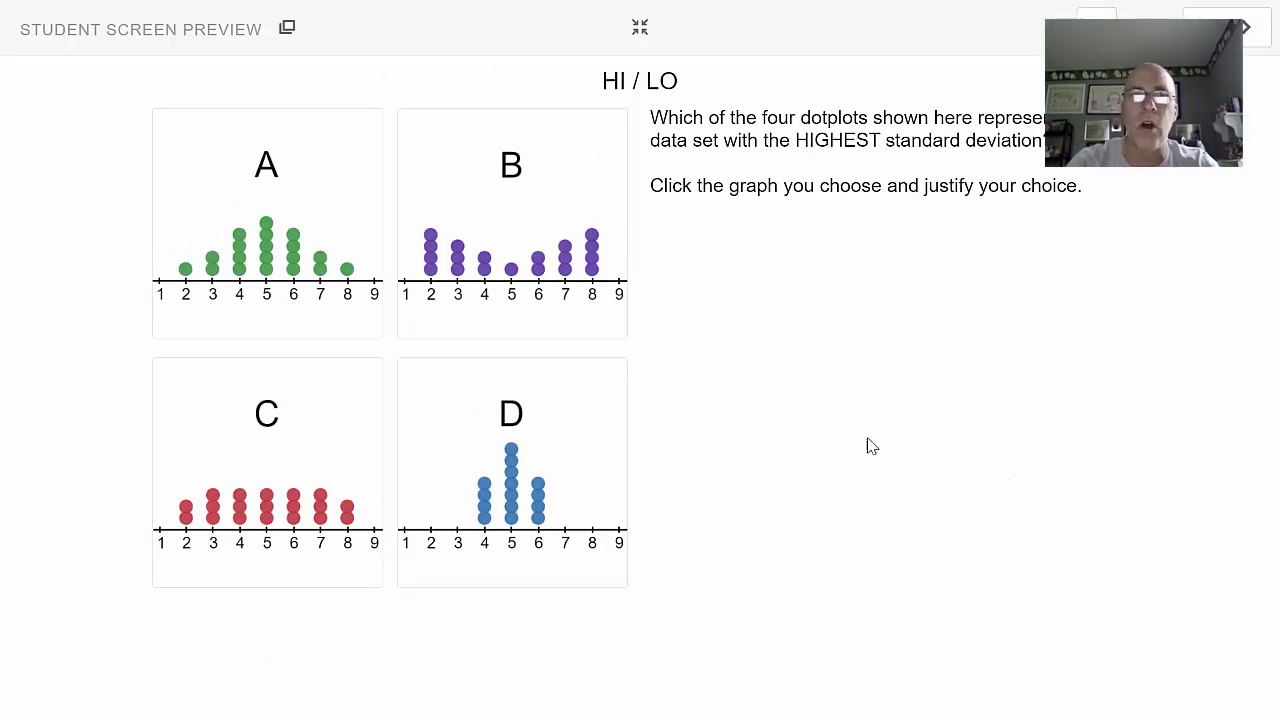
click(285, 237)
click(394, 557)
text(sad)
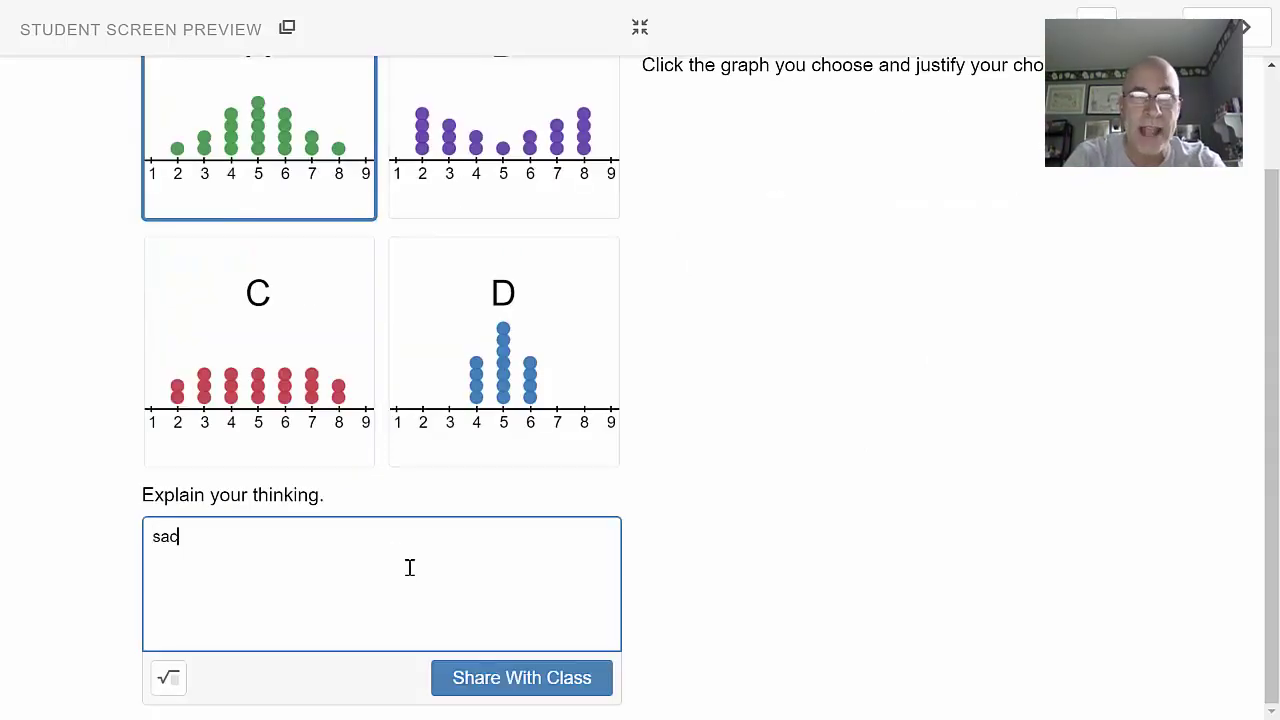
text(c)
key(BackSpace)
key(BackSpace)
key(BackSpace)
text(cad)
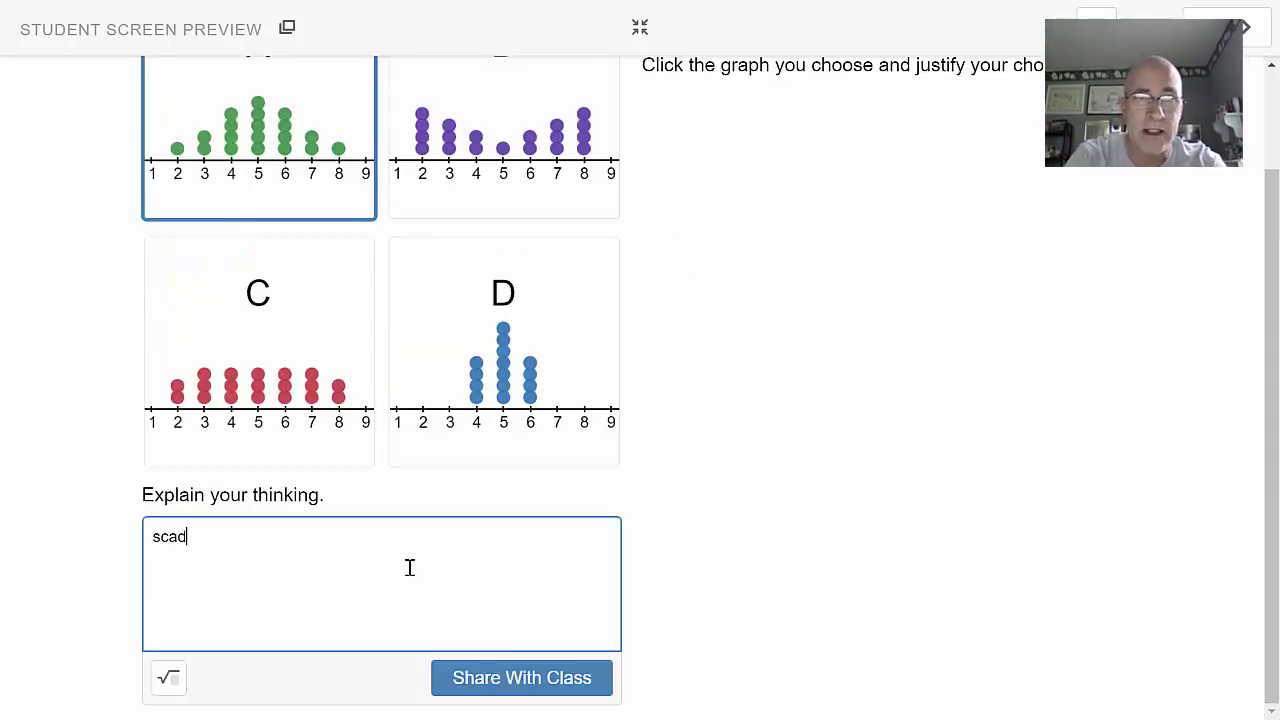
text(s of var)
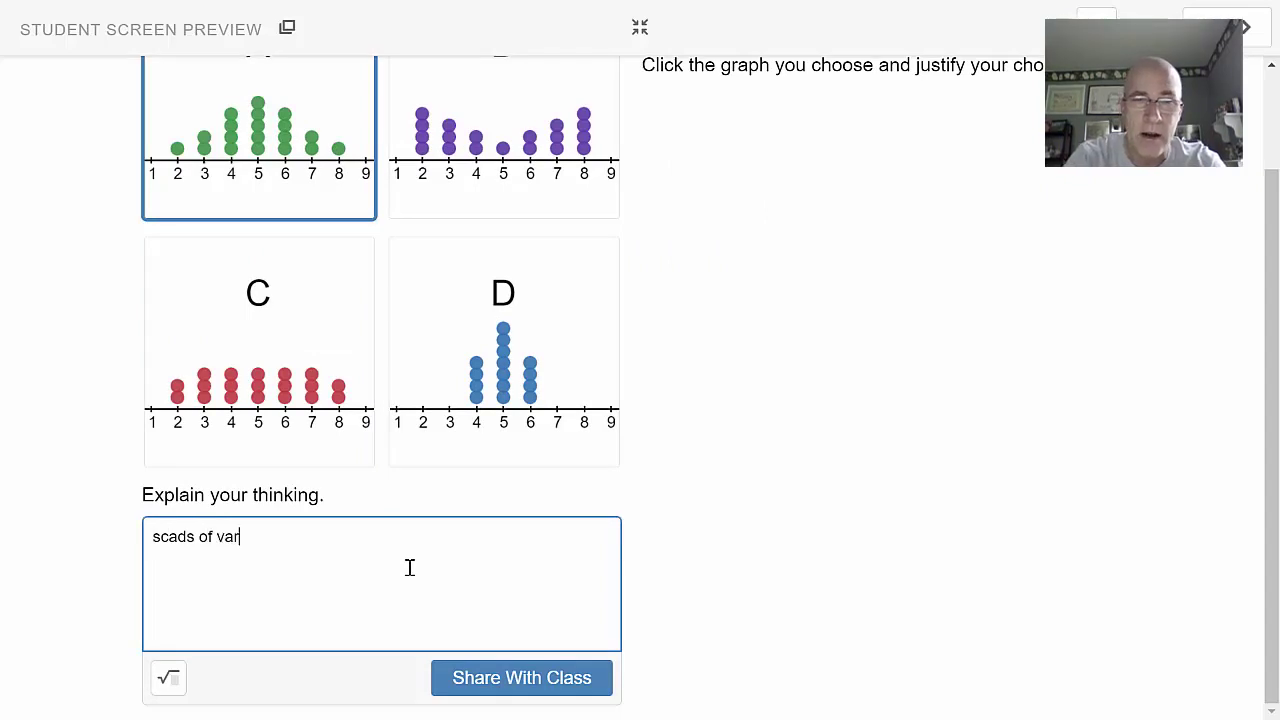
text(iability)
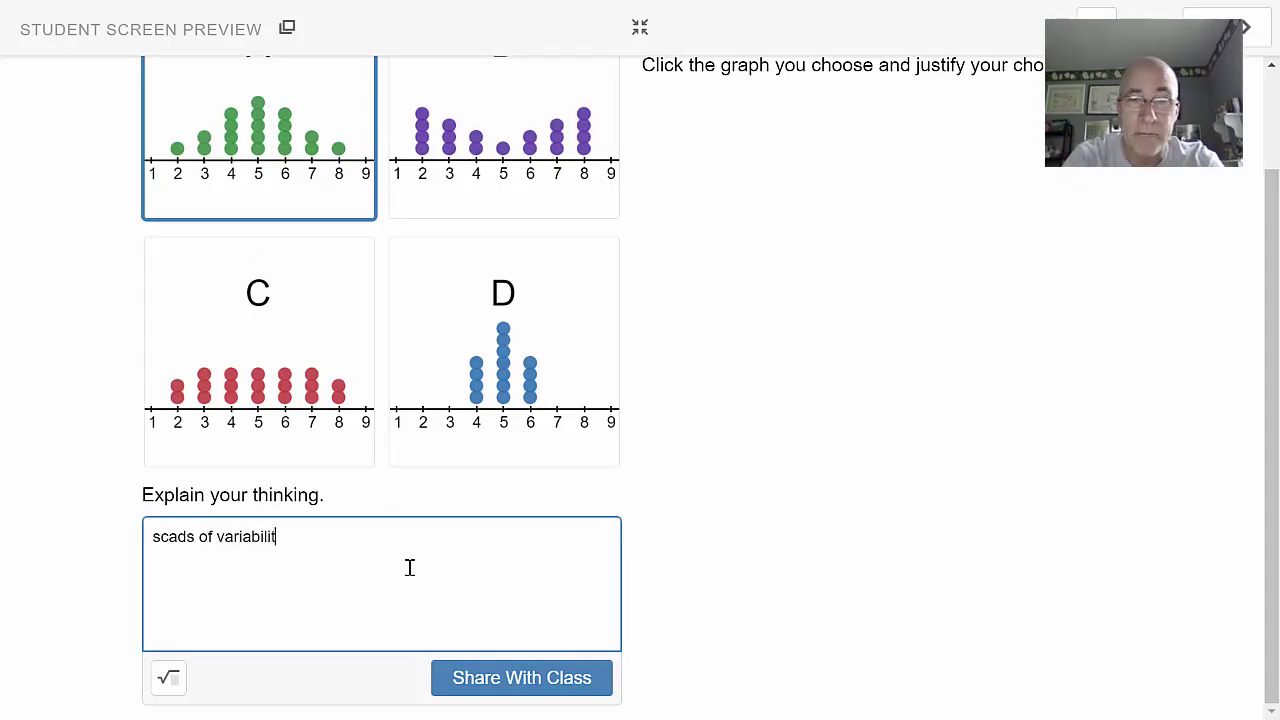
click(511, 679)
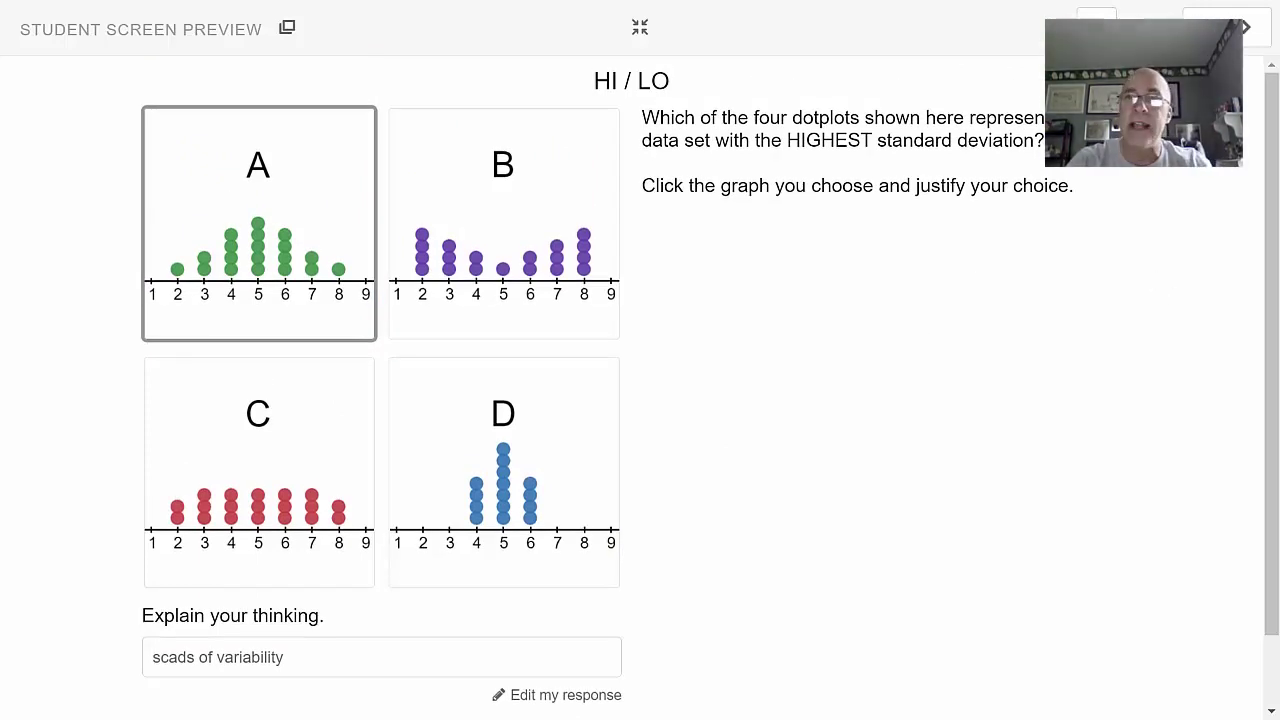
click(1240, 27)
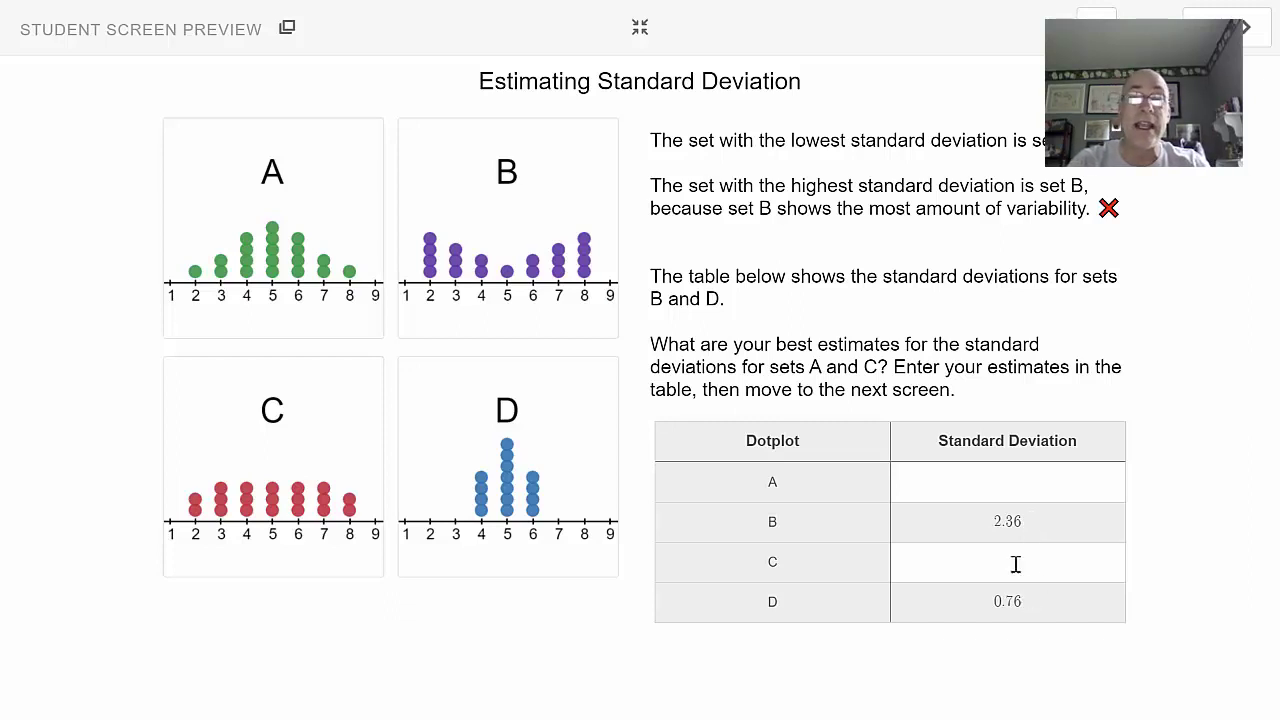
Click into the set A and set C estimate cells, then continue without entering estimates.
click(1012, 482)
click(1023, 562)
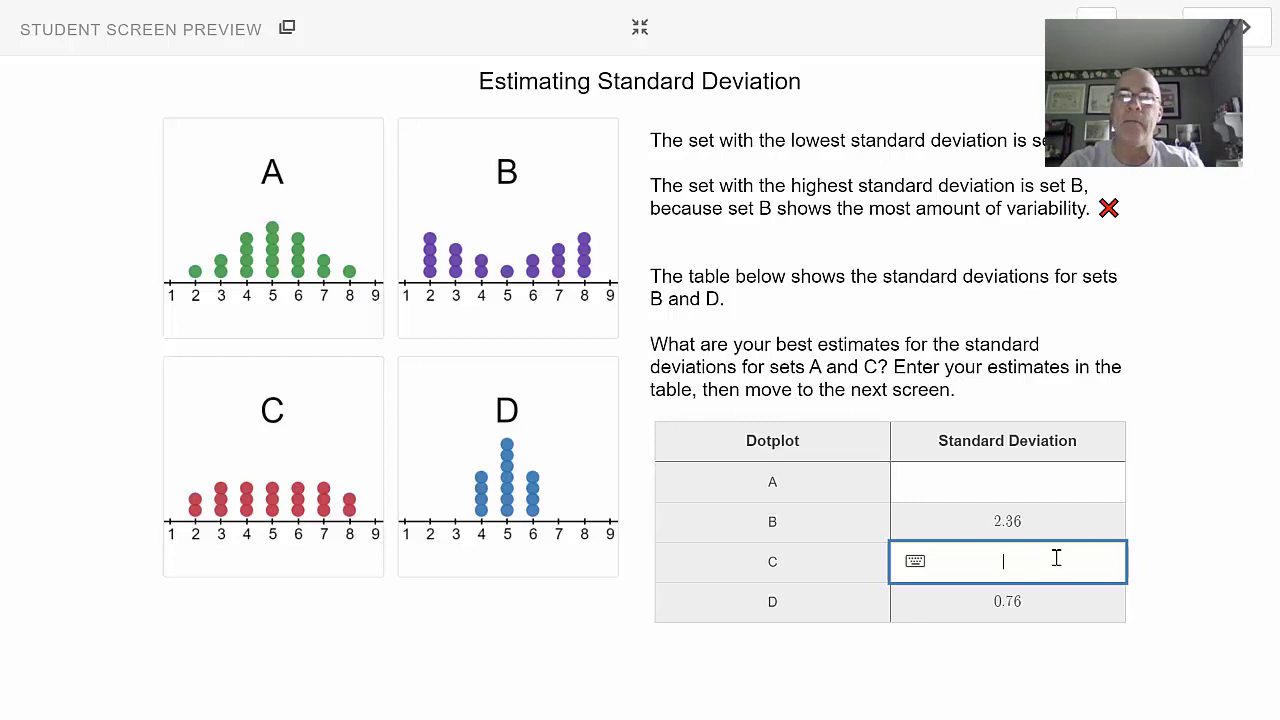
click(1220, 22)
Skip ahead to Interpreting Standard Deviation, exit full screen, and highlight the Teacher Moves advice.
click(1220, 22)
click(1220, 22)
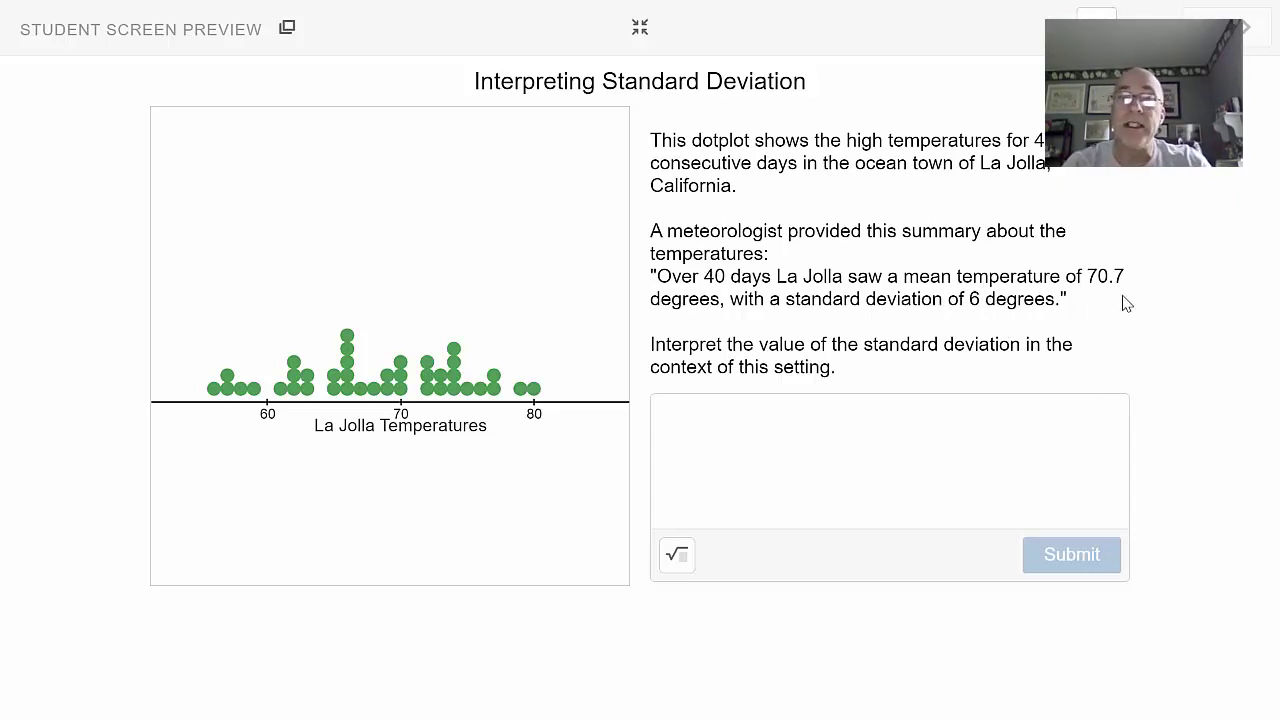
click(1008, 435)
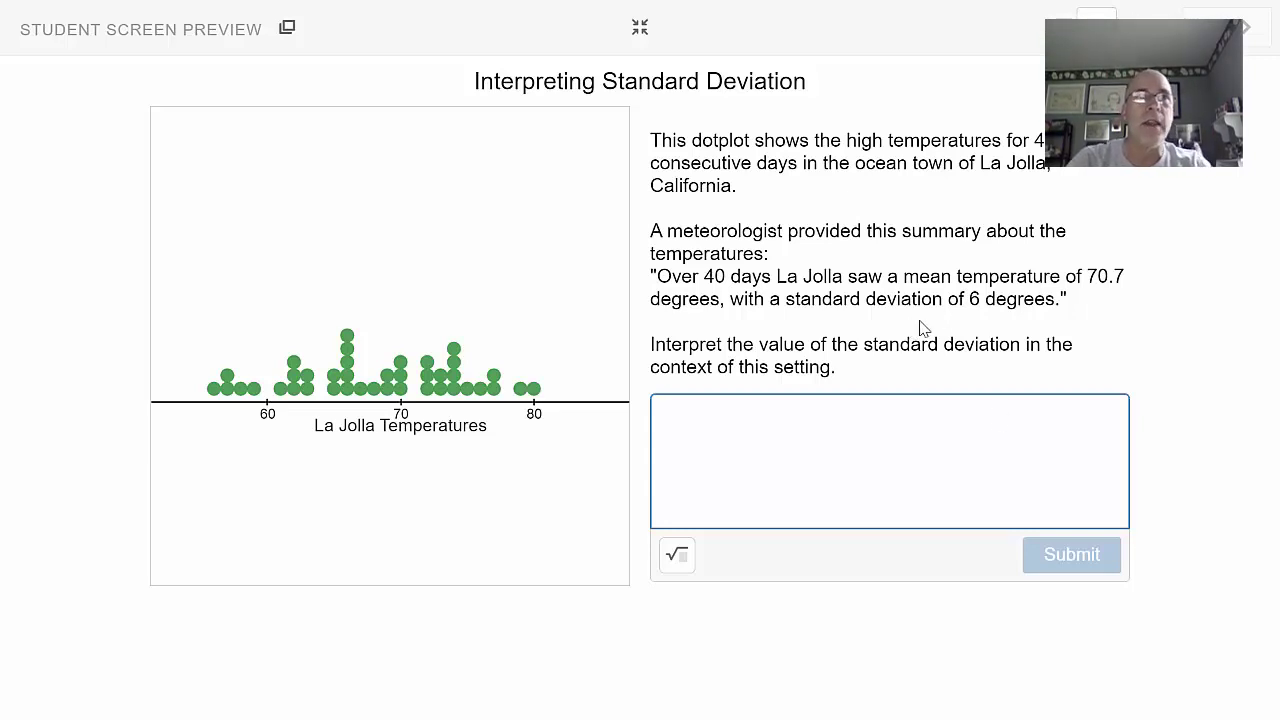
click(640, 27)
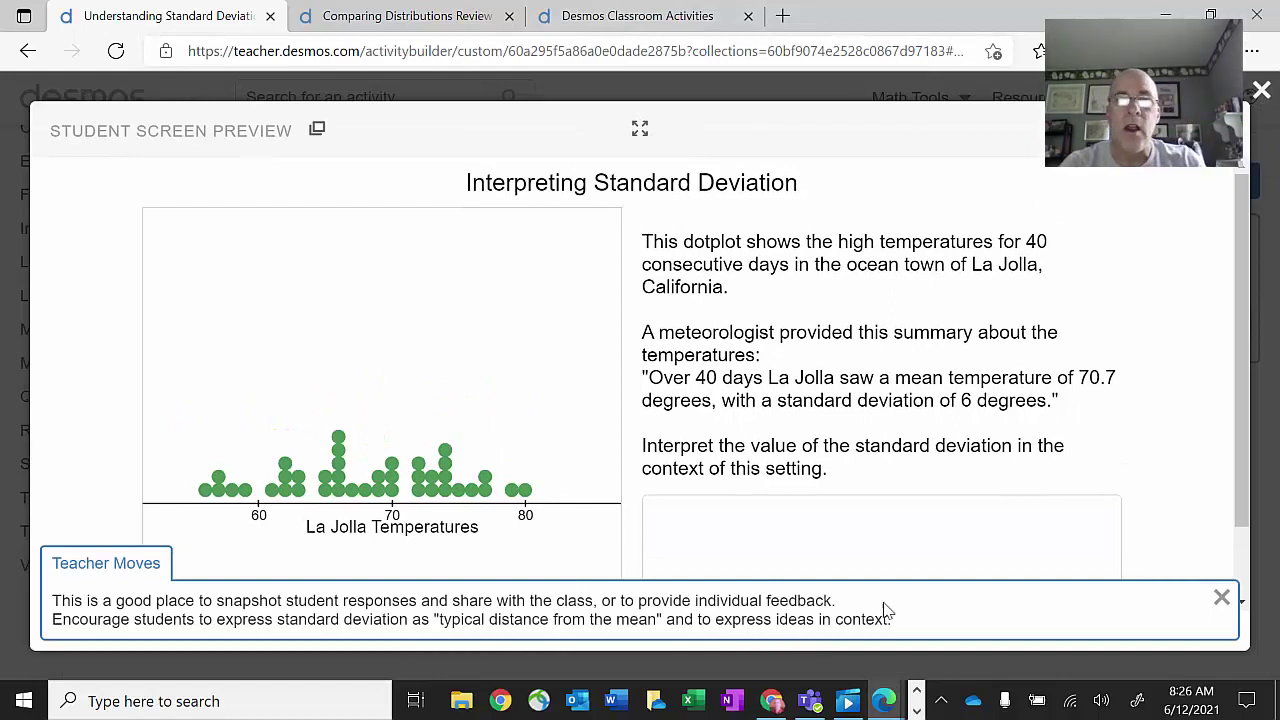
drag(916, 620, 651, 600)
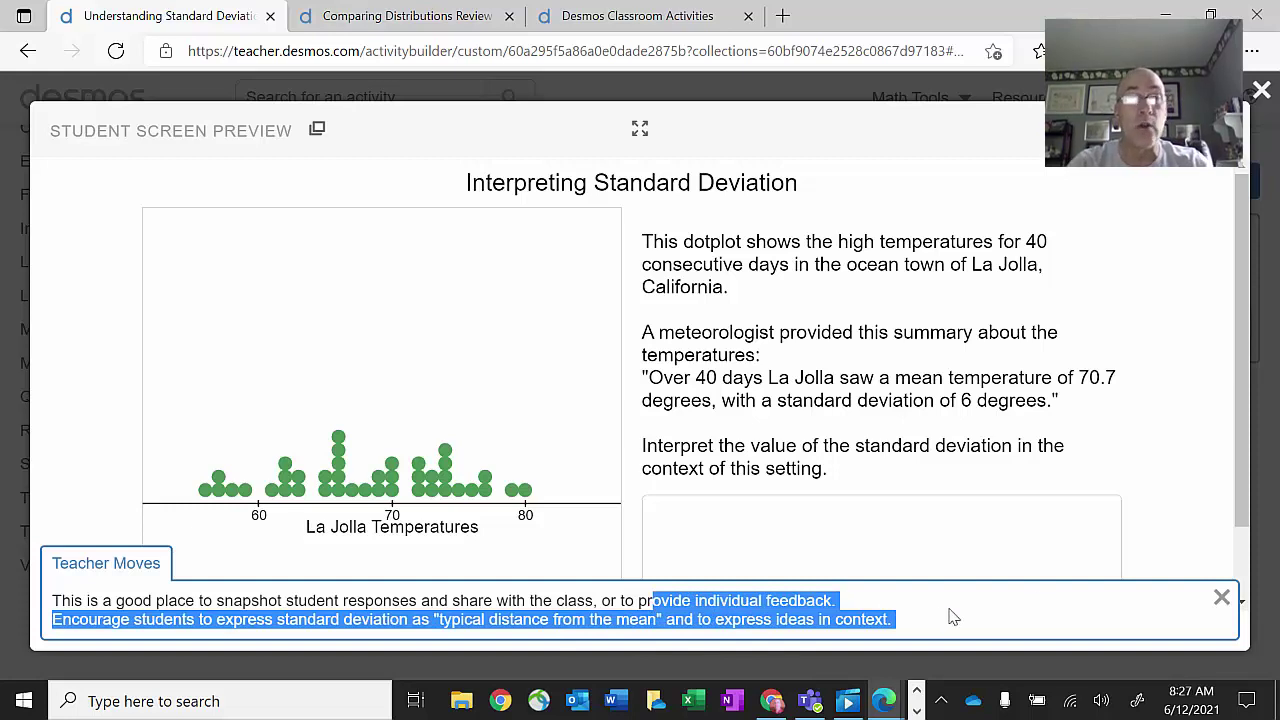
click(1026, 618)
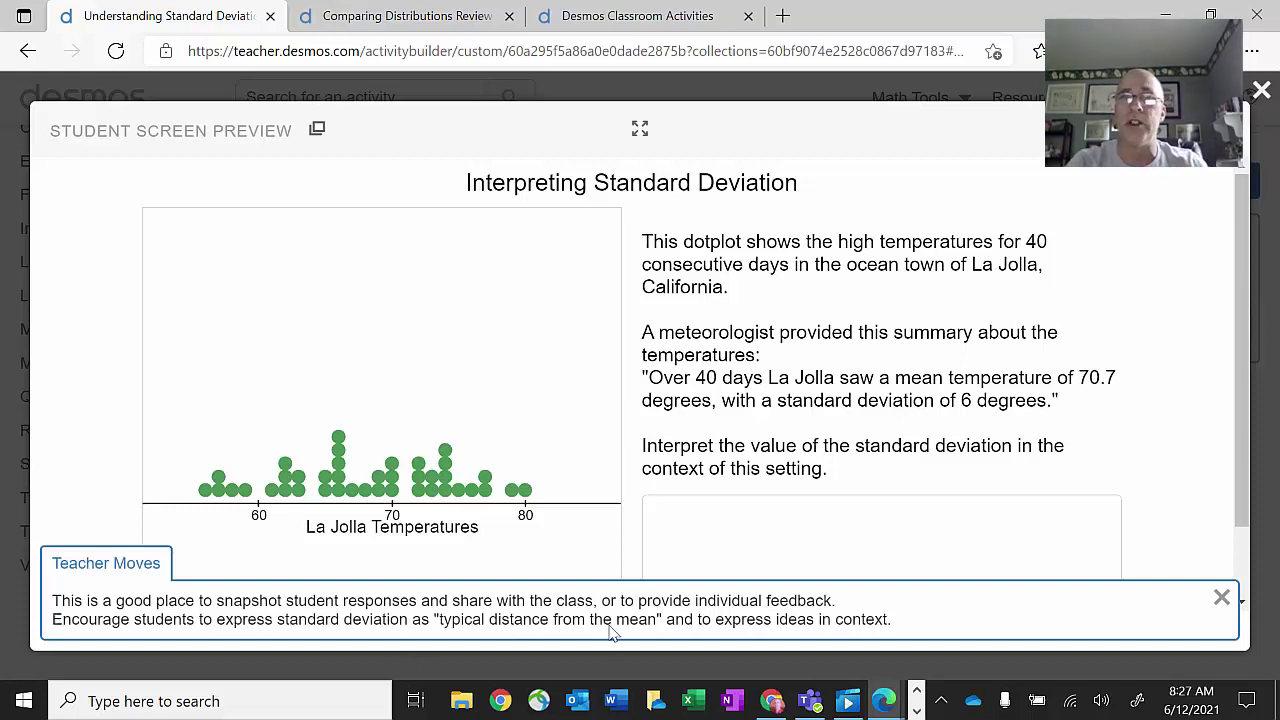
Close the preview, switch to Comparing Distributions Review, and open screen 1 in full screen.
click(1261, 90)
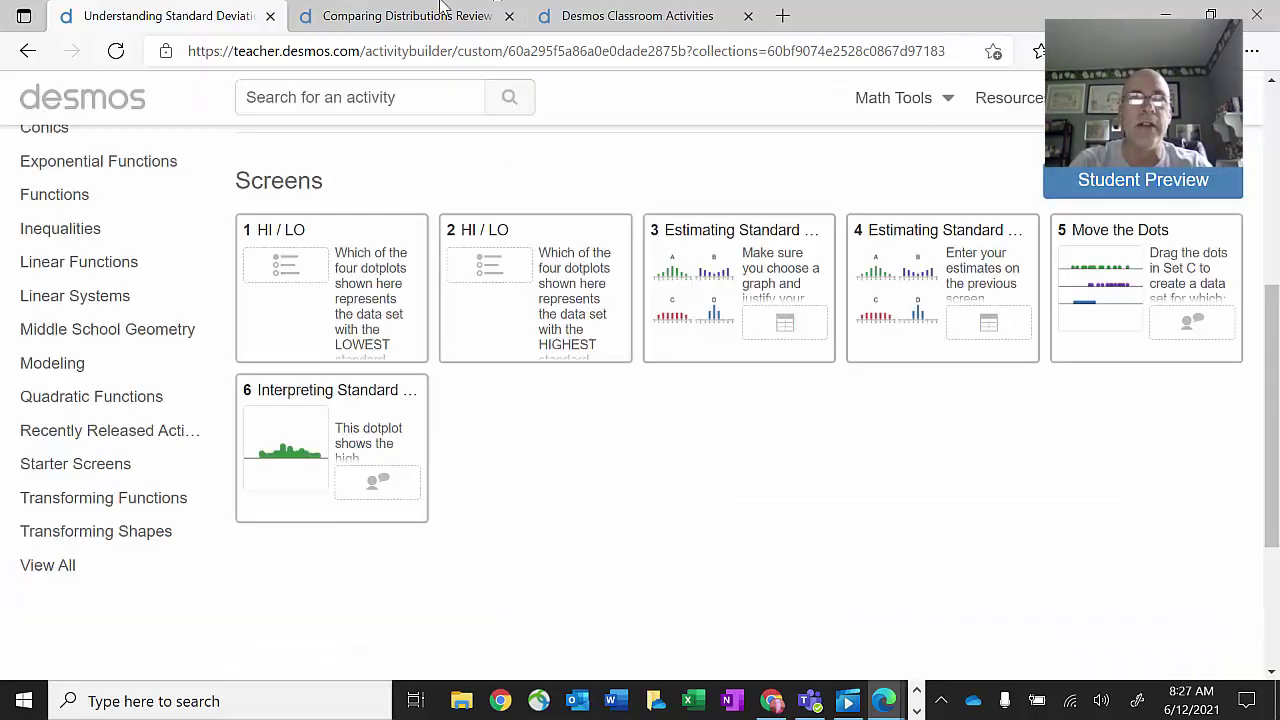
click(398, 30)
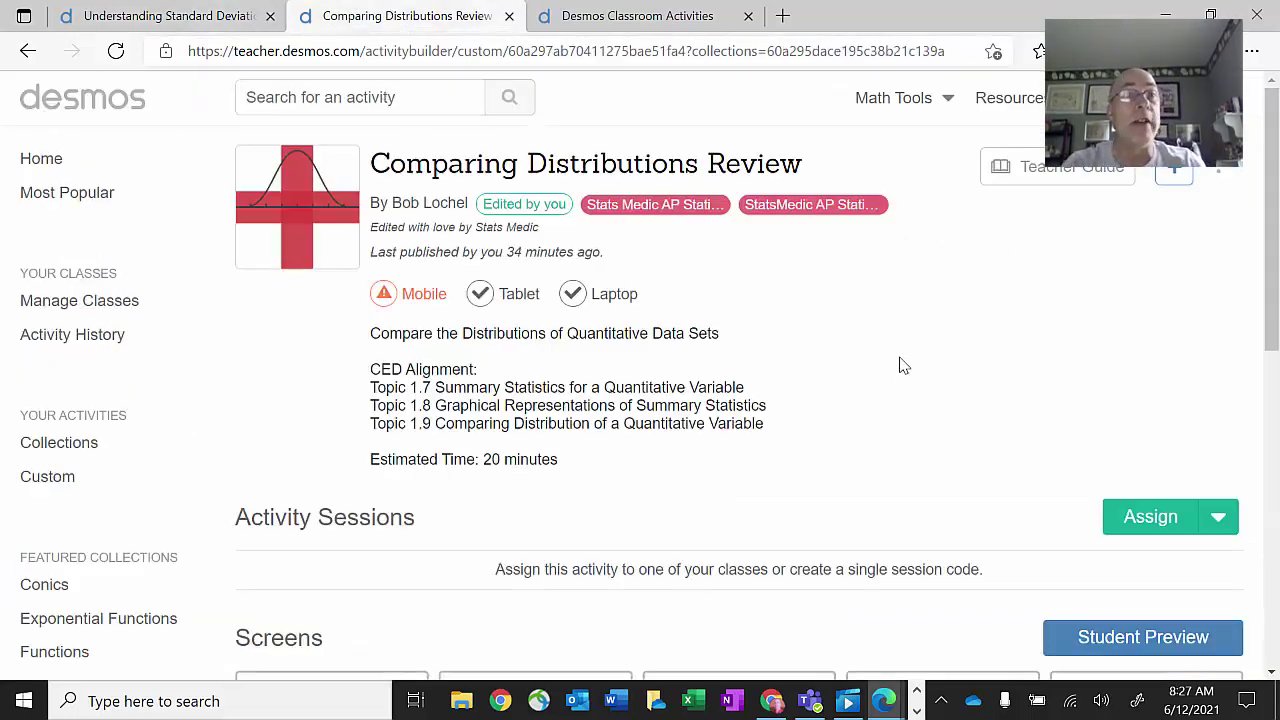
scroll(1016, 398, down, 1)
scroll(1016, 398, down, 5)
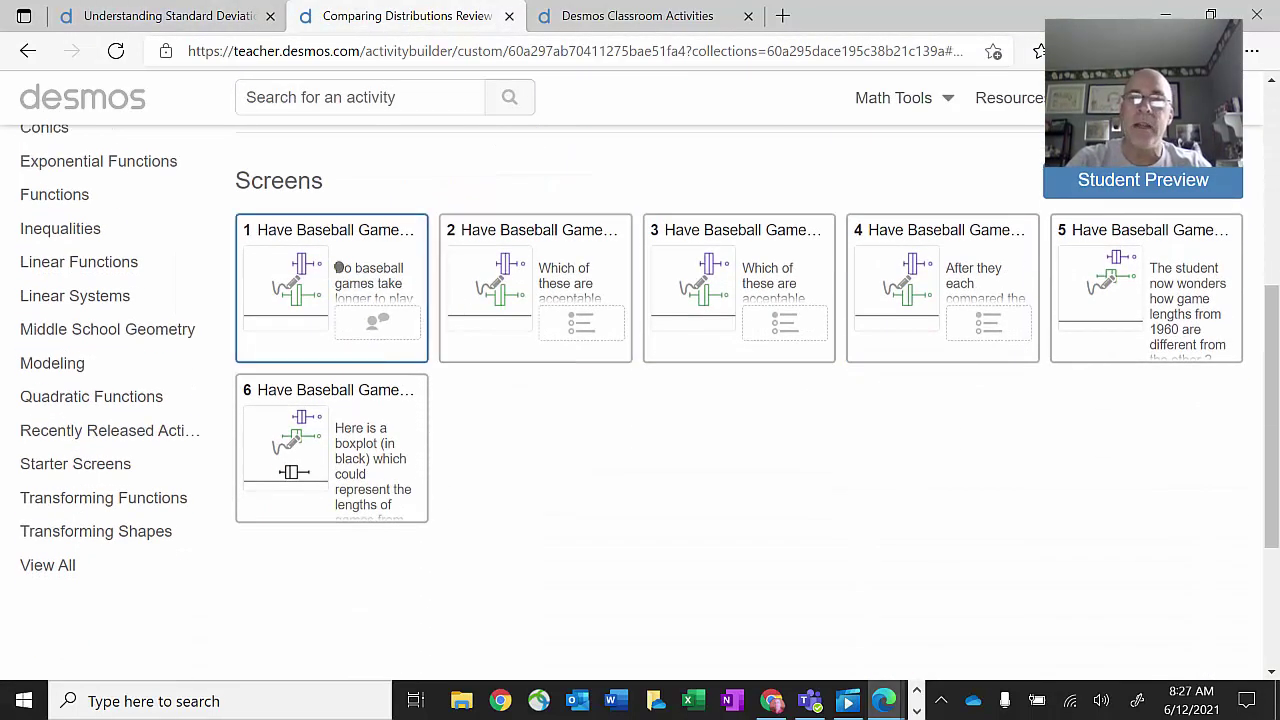
click(378, 280)
click(640, 128)
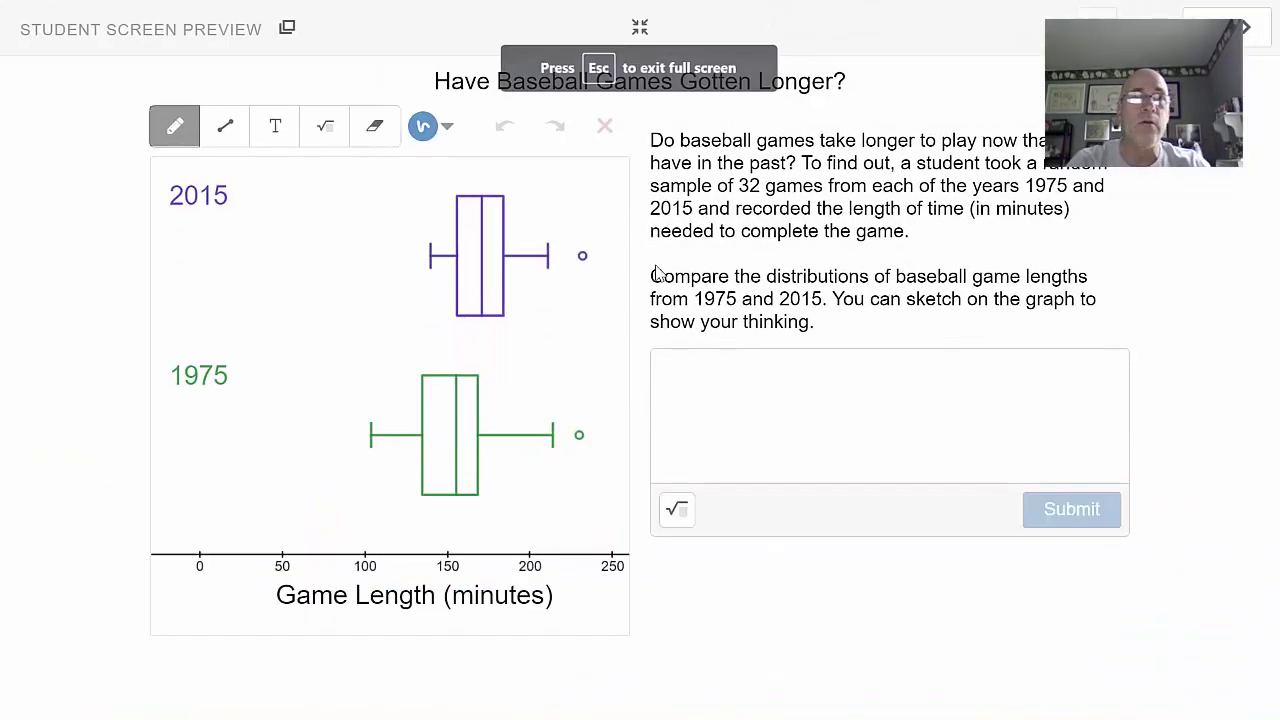
click(781, 414)
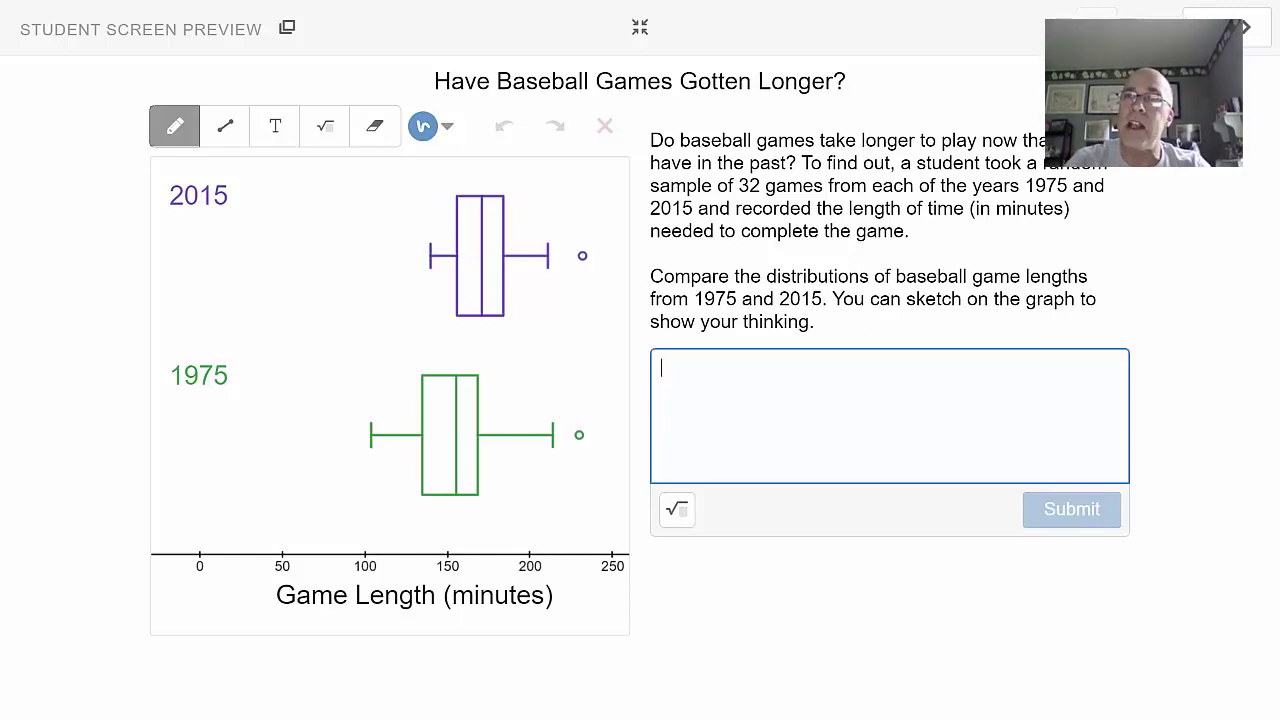
Select the 'median about 170 vs 155 minutes' center statement and check the work.
click(1246, 27)
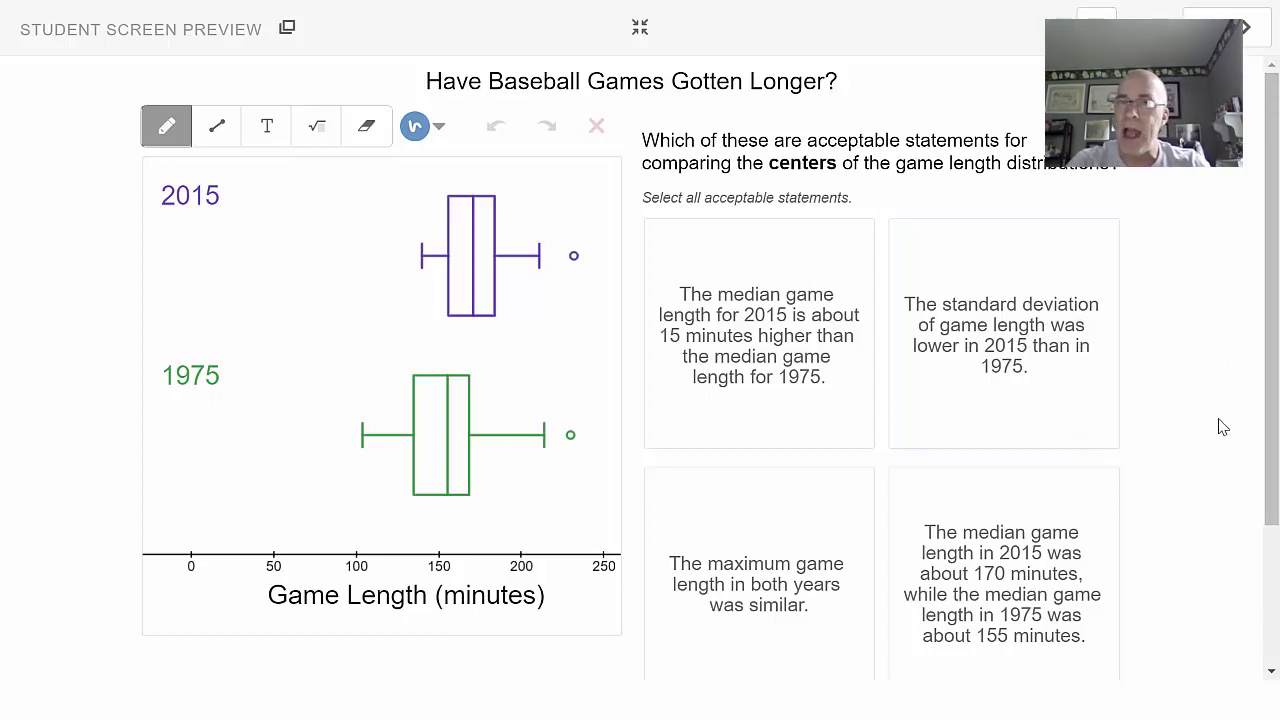
click(1054, 521)
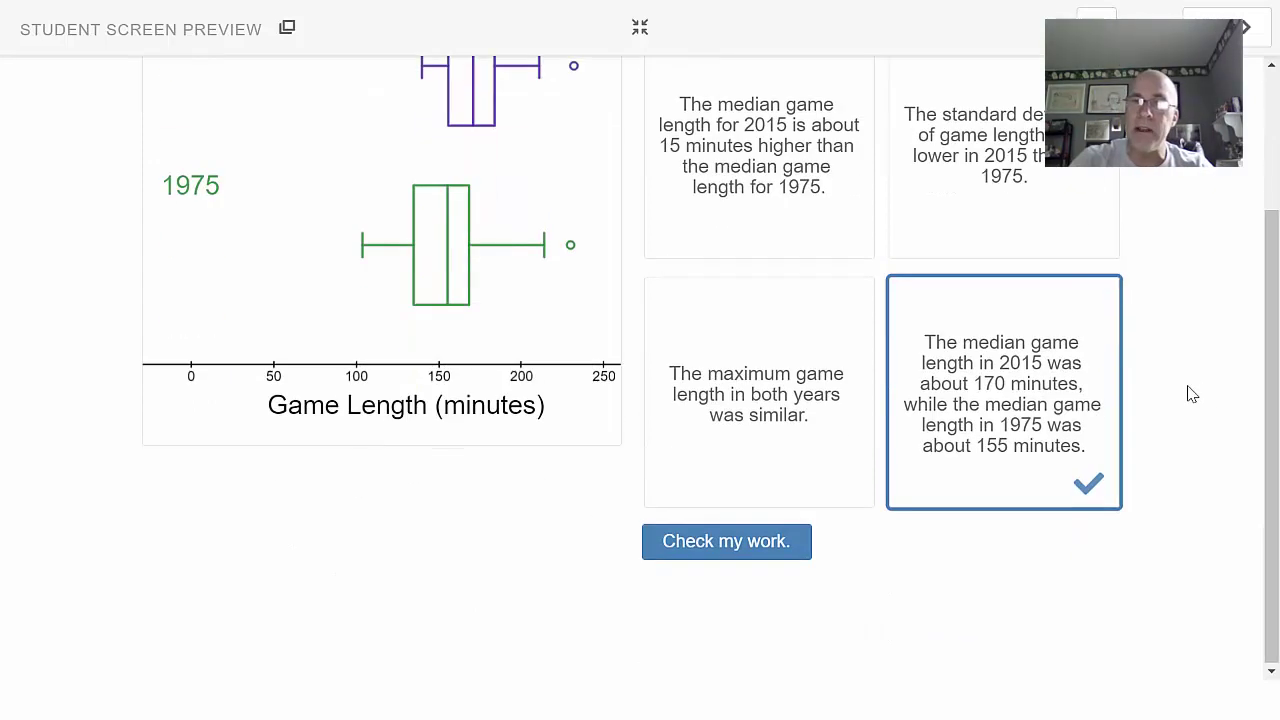
click(773, 542)
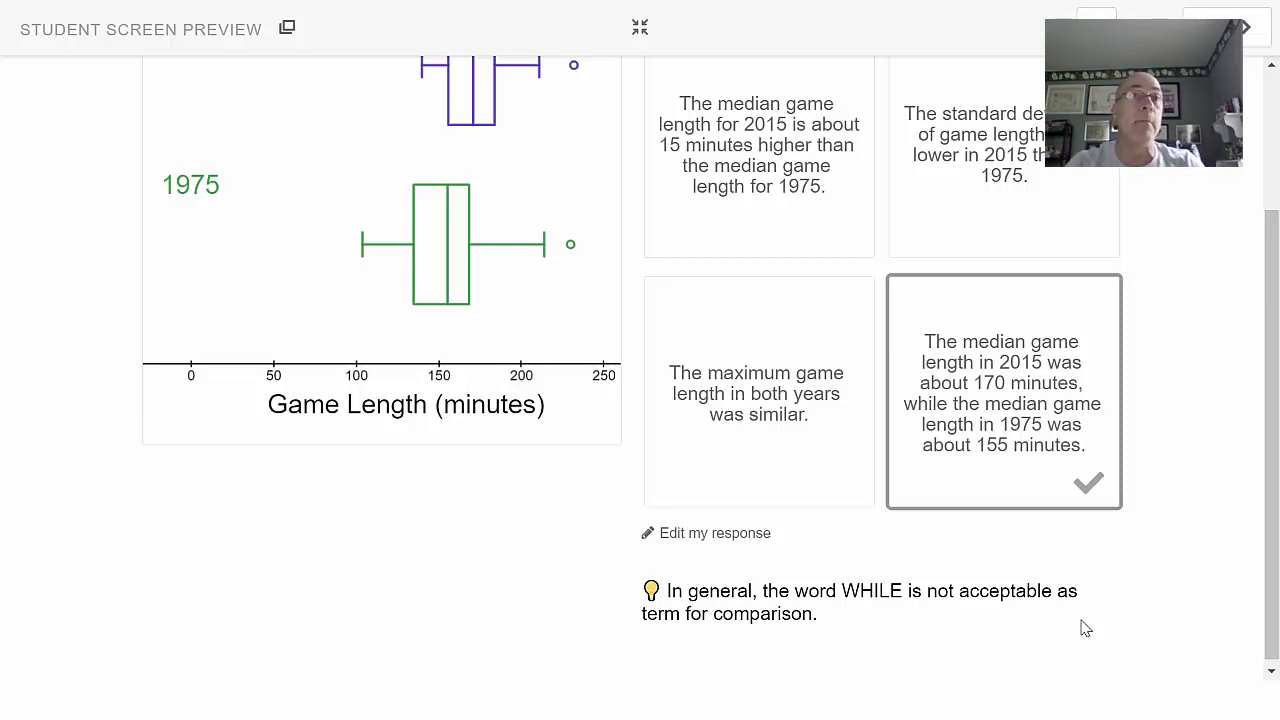
scroll(1066, 383, up, 2)
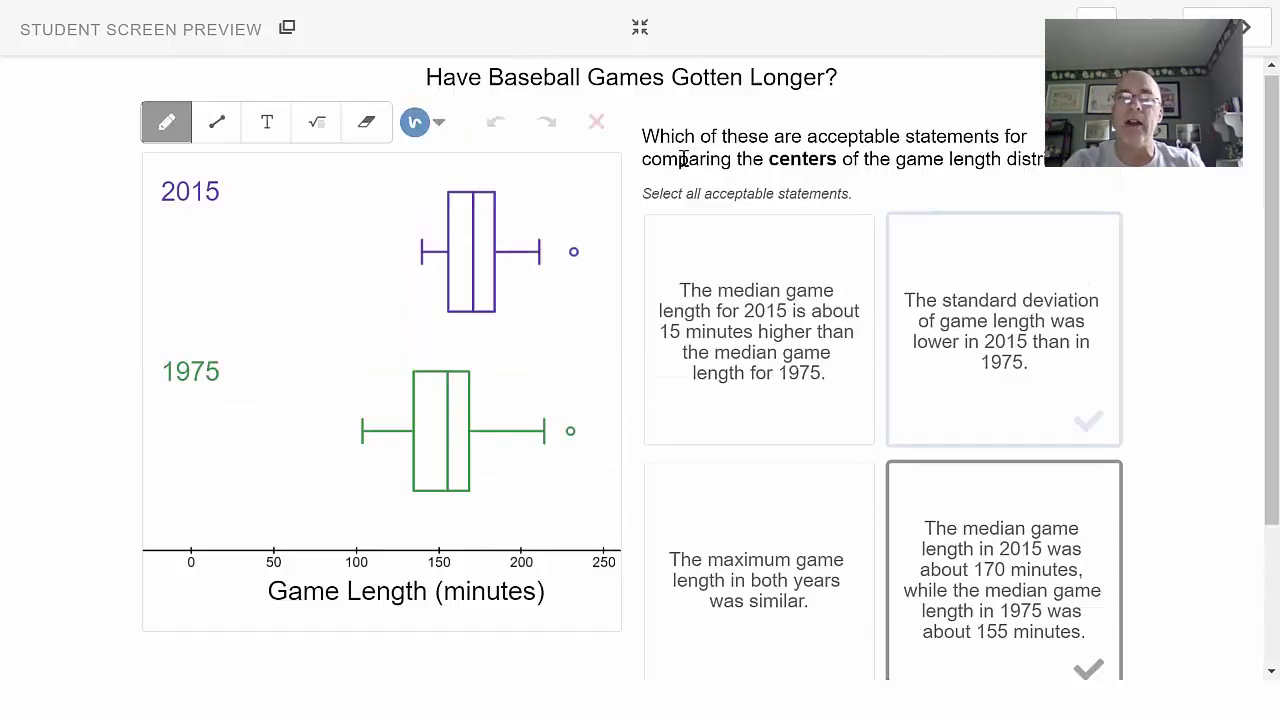
Skip past the spread and shape comparison questions to the 1960 boxplot sketch screen.
click(1228, 27)
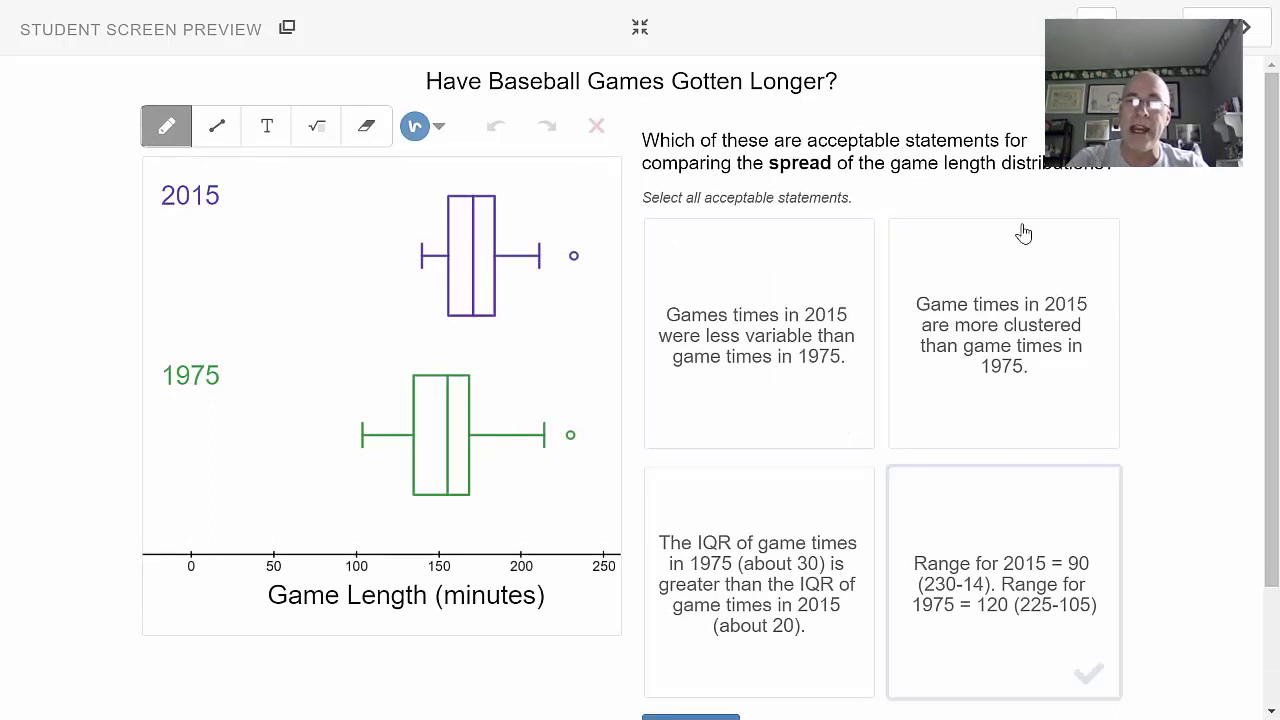
click(1228, 27)
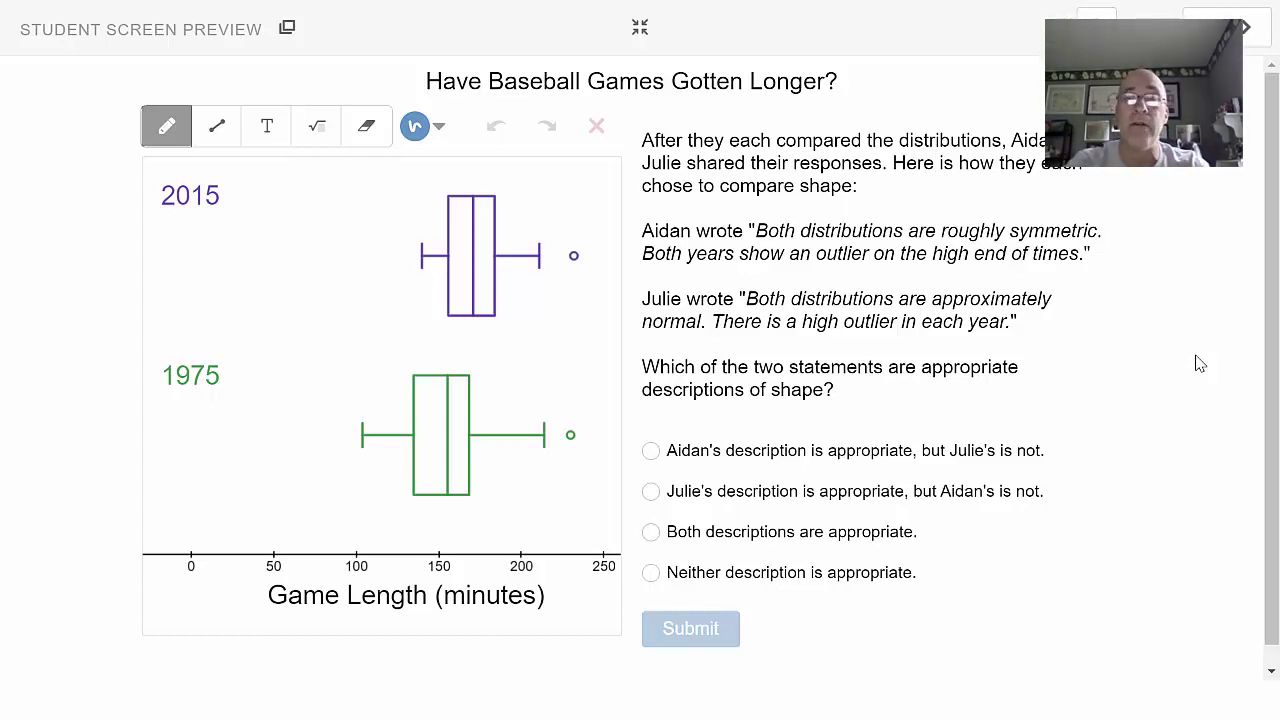
key(Right)
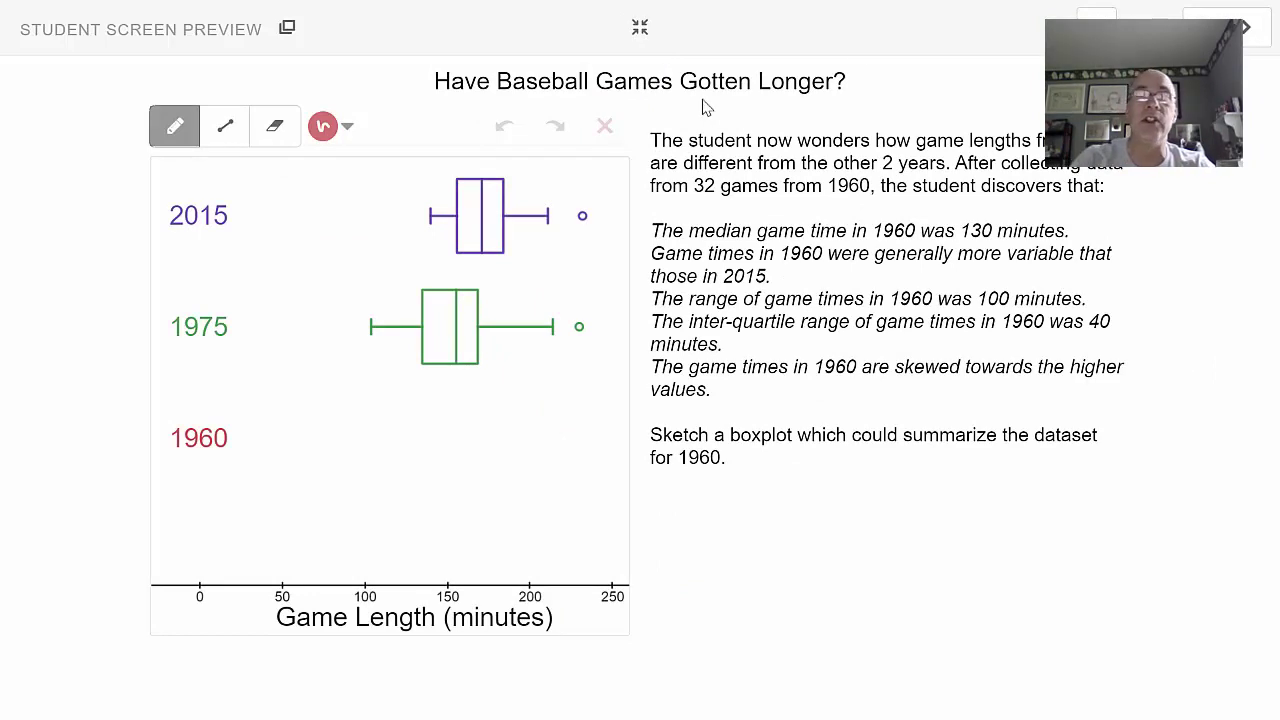
Reveal the sample black 1960 boxplot, exit full screen, and close the student preview.
click(1246, 36)
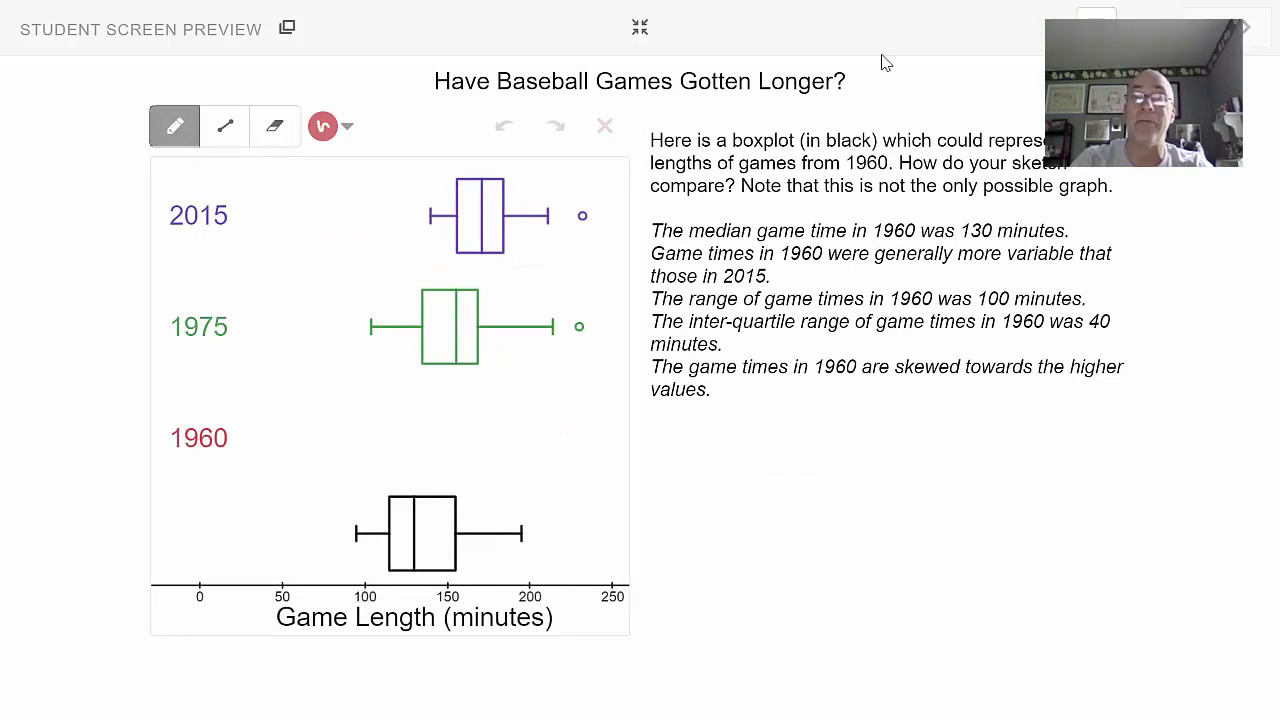
click(655, 33)
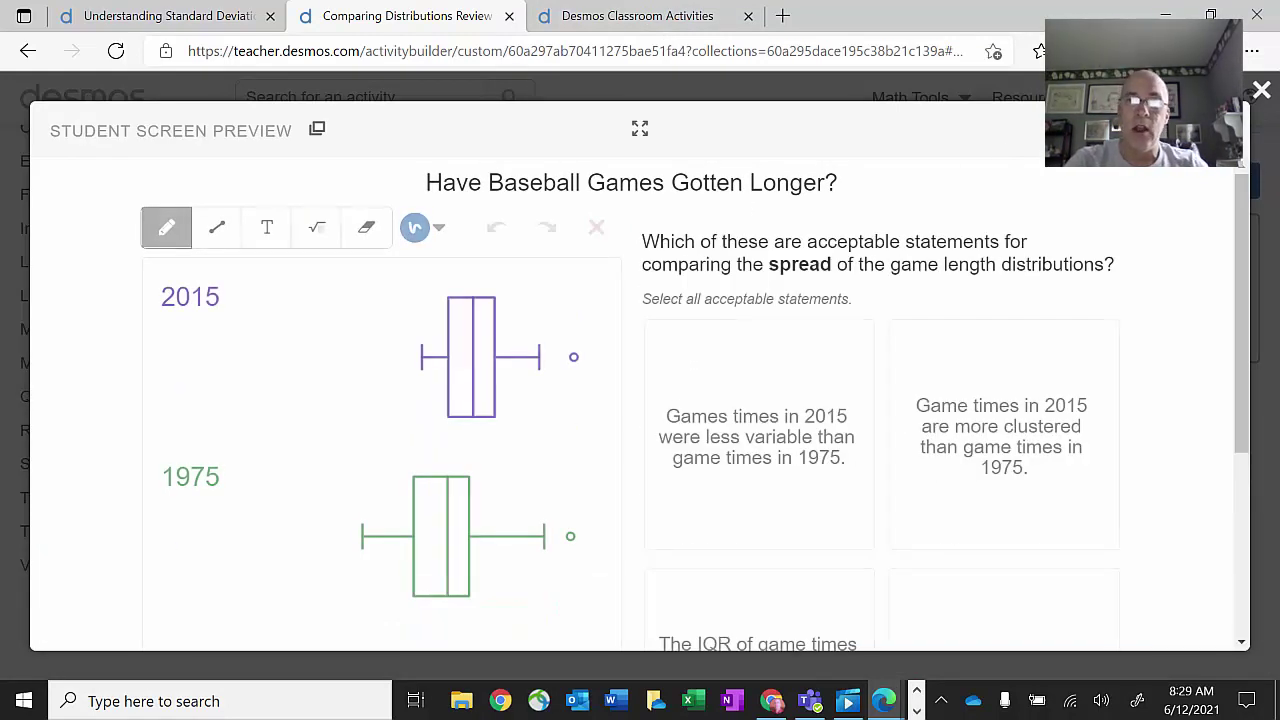
scroll(1158, 287, down, 3)
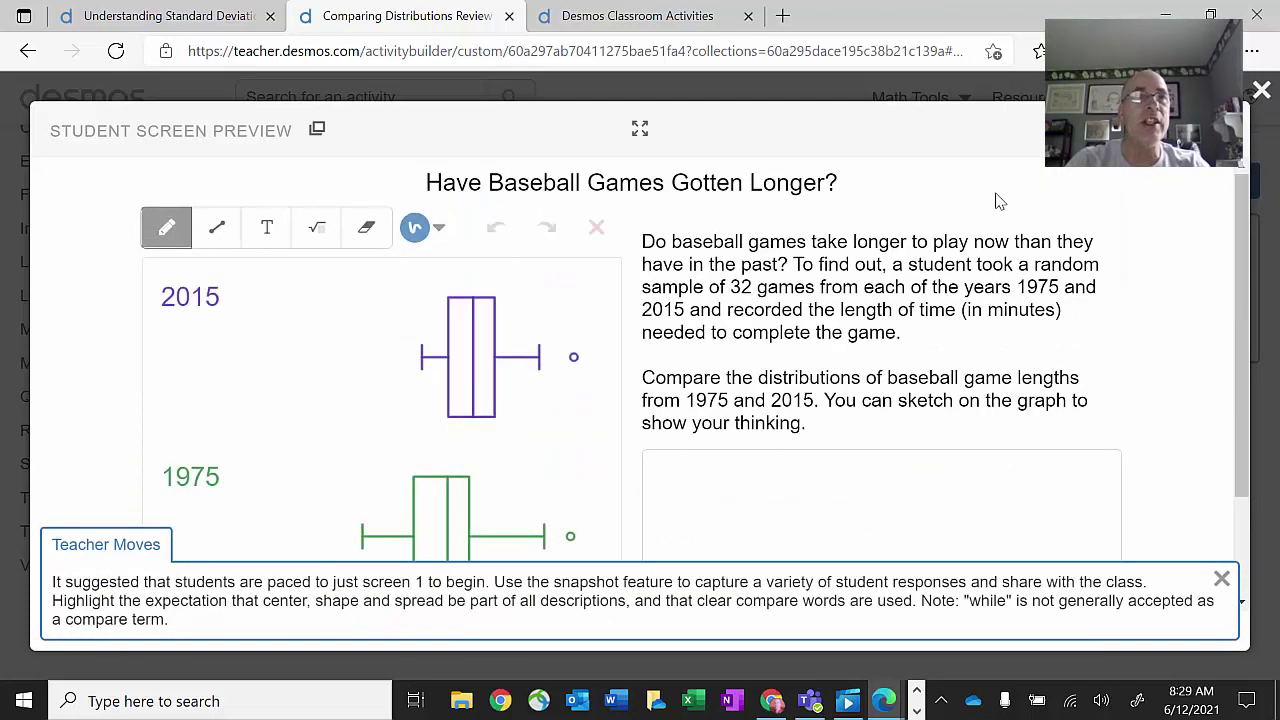
click(1260, 92)
Return to the Collections page and open the Stats Medic AP Statistics Activity Collection card.
click(608, 15)
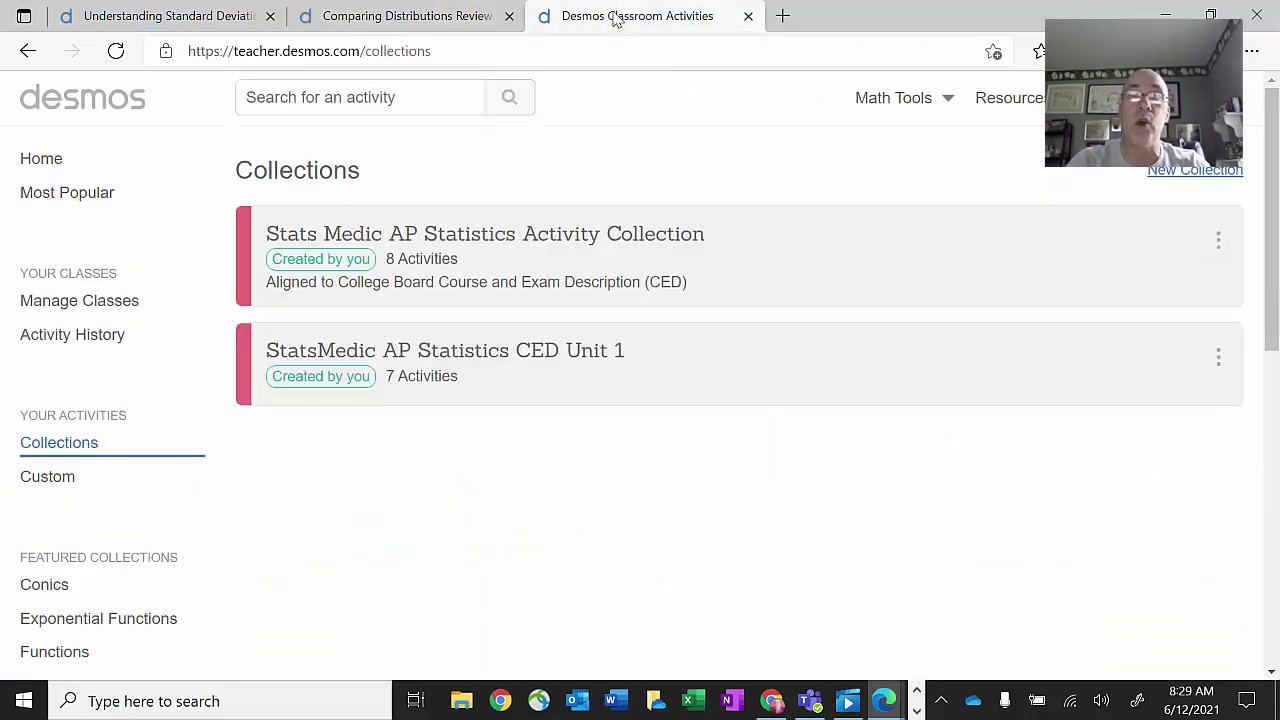
click(757, 277)
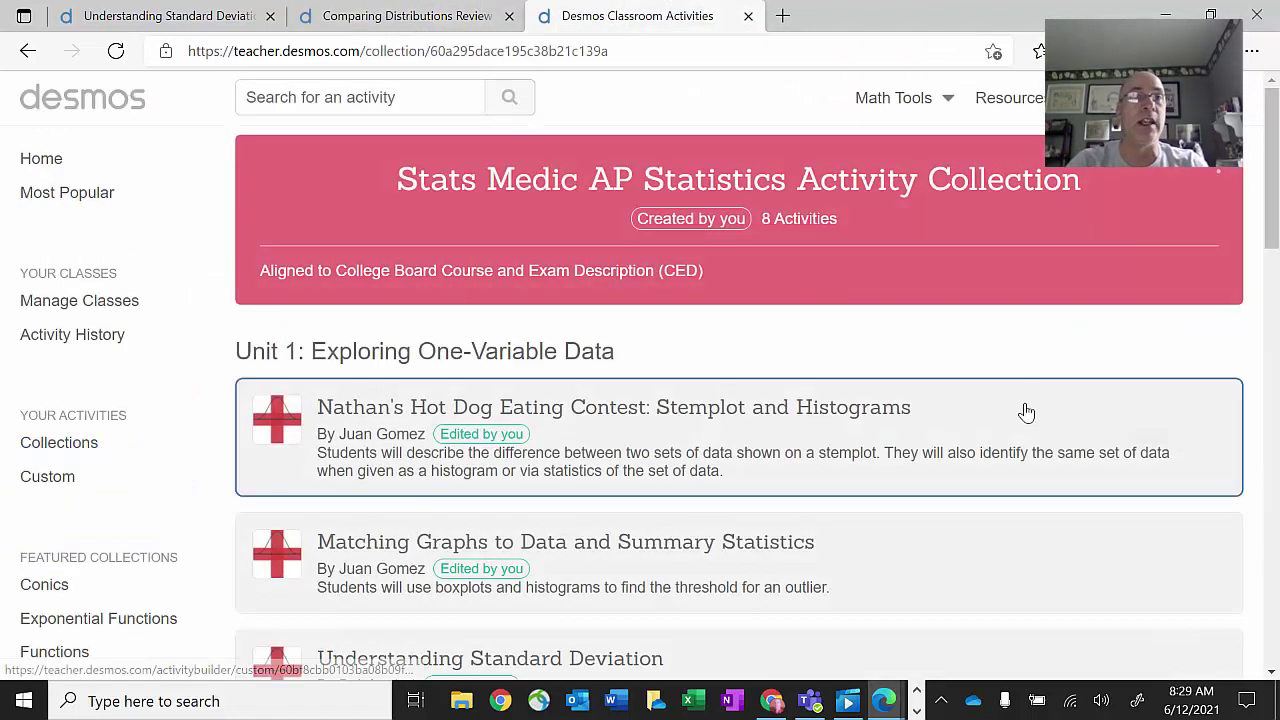